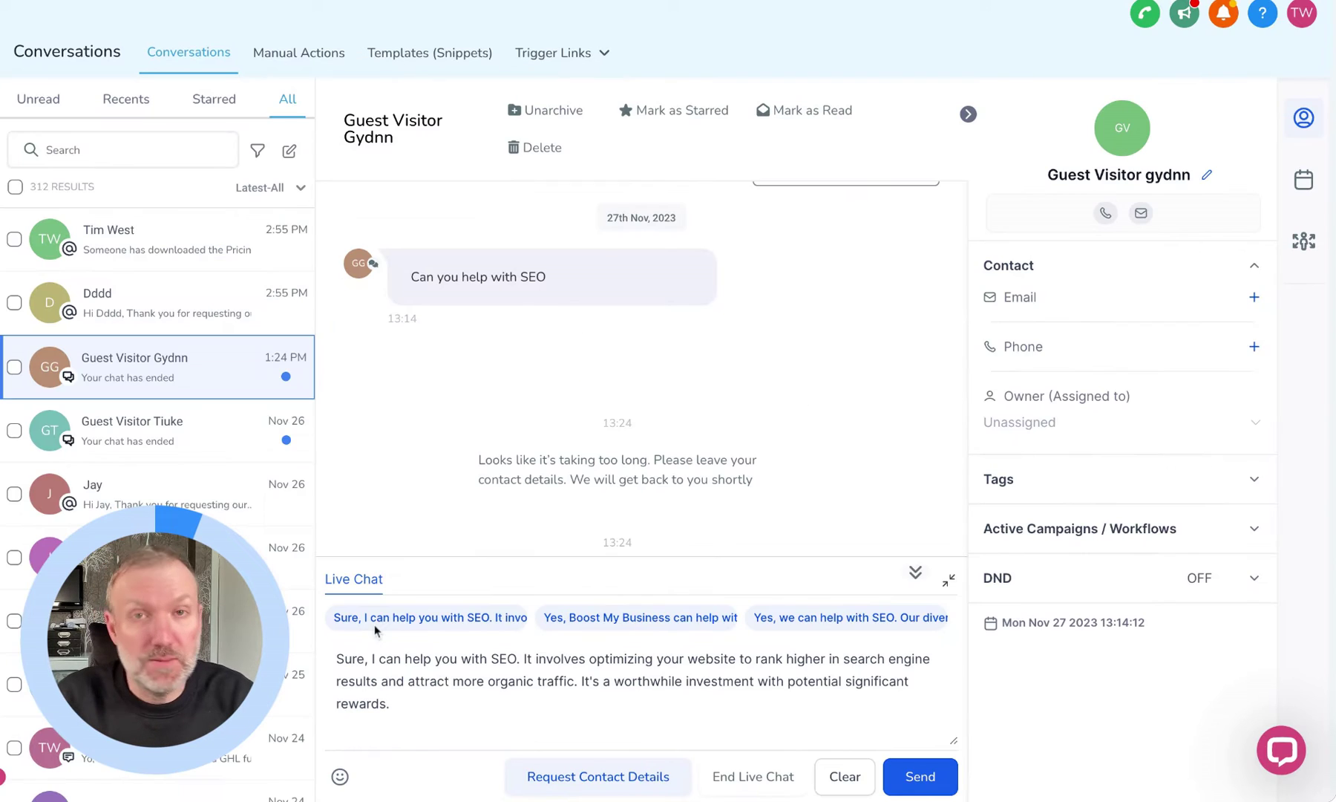
Step: Draft the live-chat reply from the 'Sure, I can help you with SEO' suggestion plus 'Call us now!'
click(598, 618)
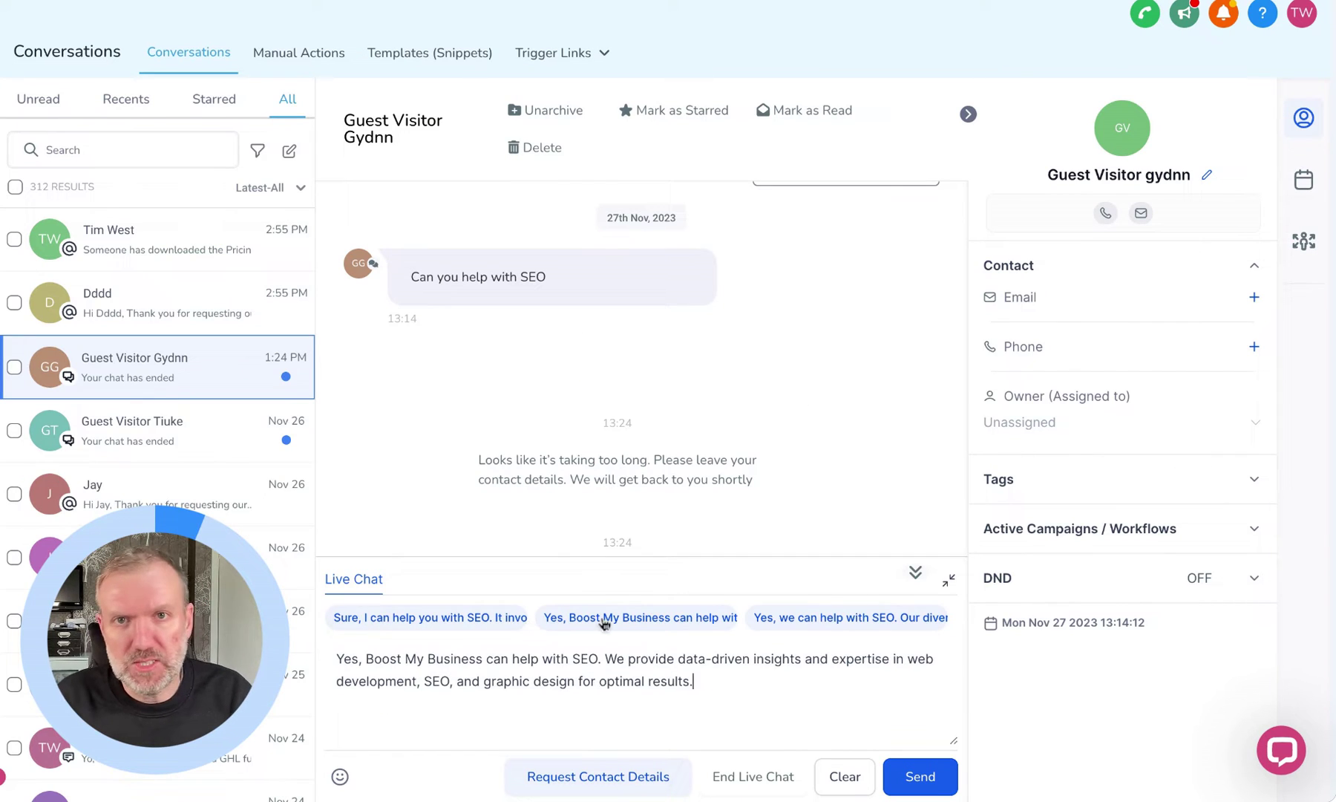
click(811, 617)
click(640, 621)
click(492, 618)
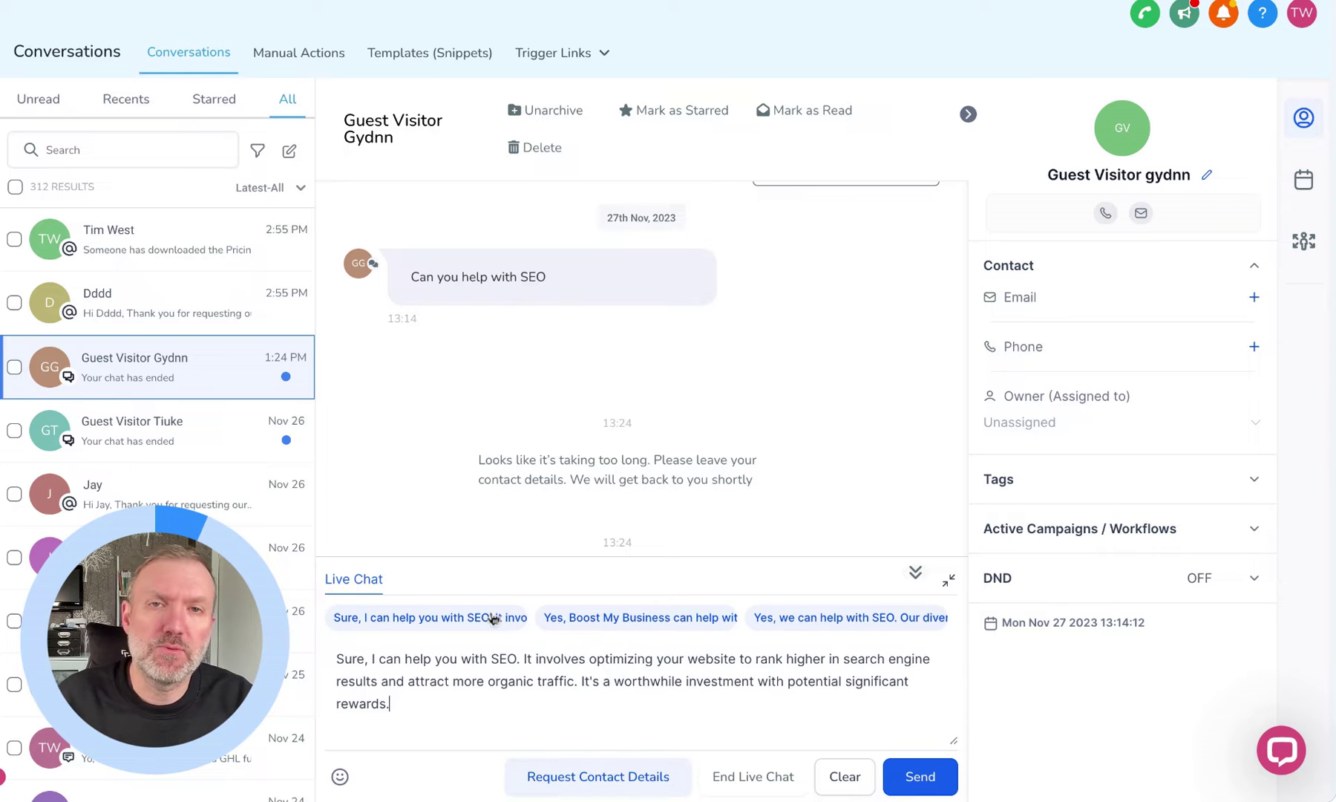
text(Call us )
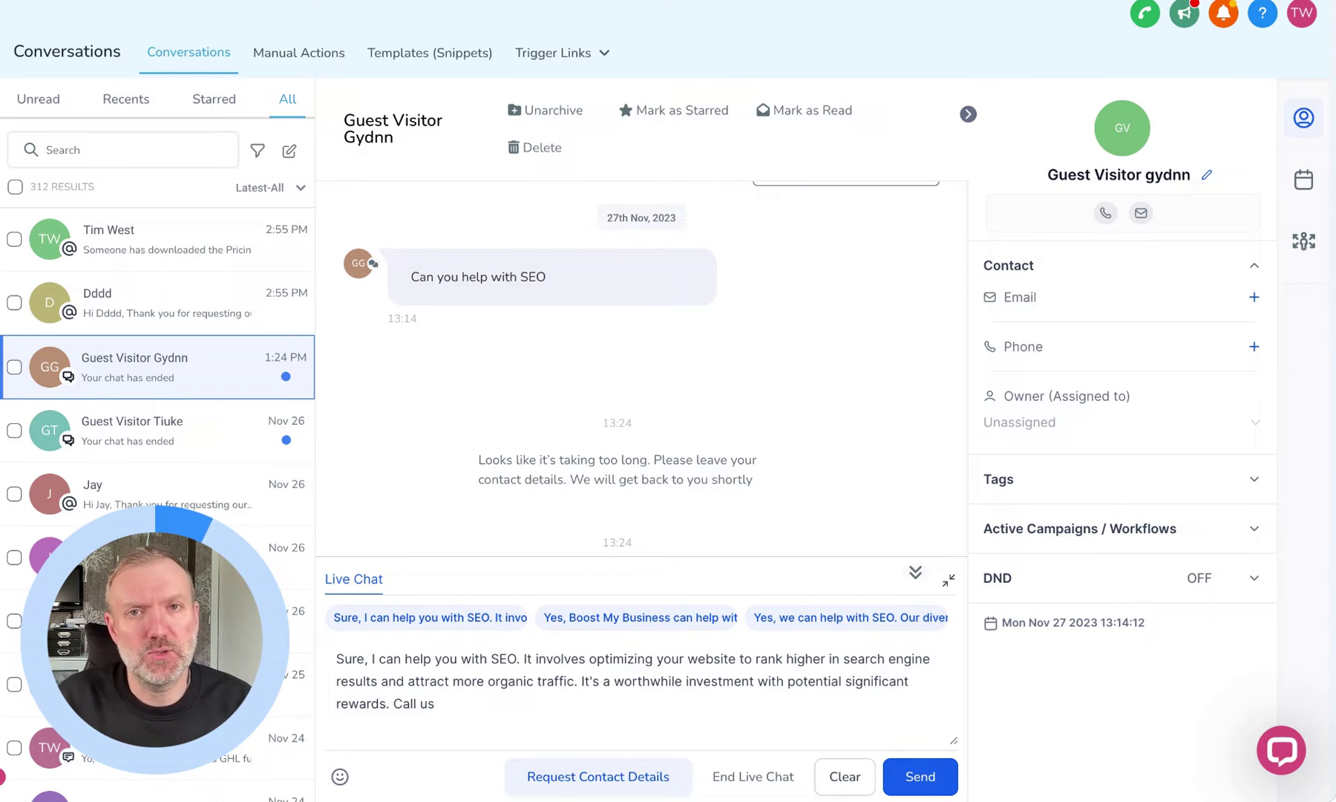
text(now!)
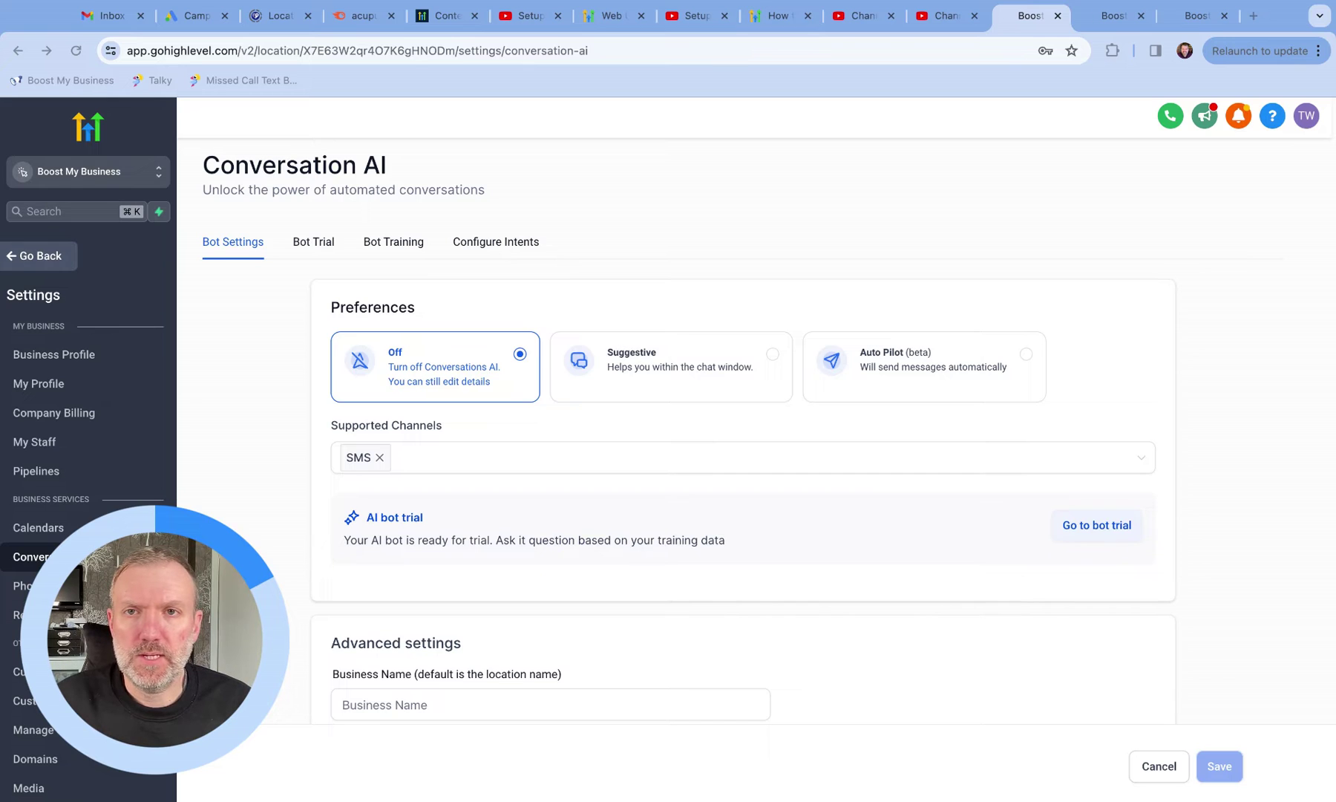
Step: Add Facebook alongside SMS as a supported Conversation AI channel
click(742, 458)
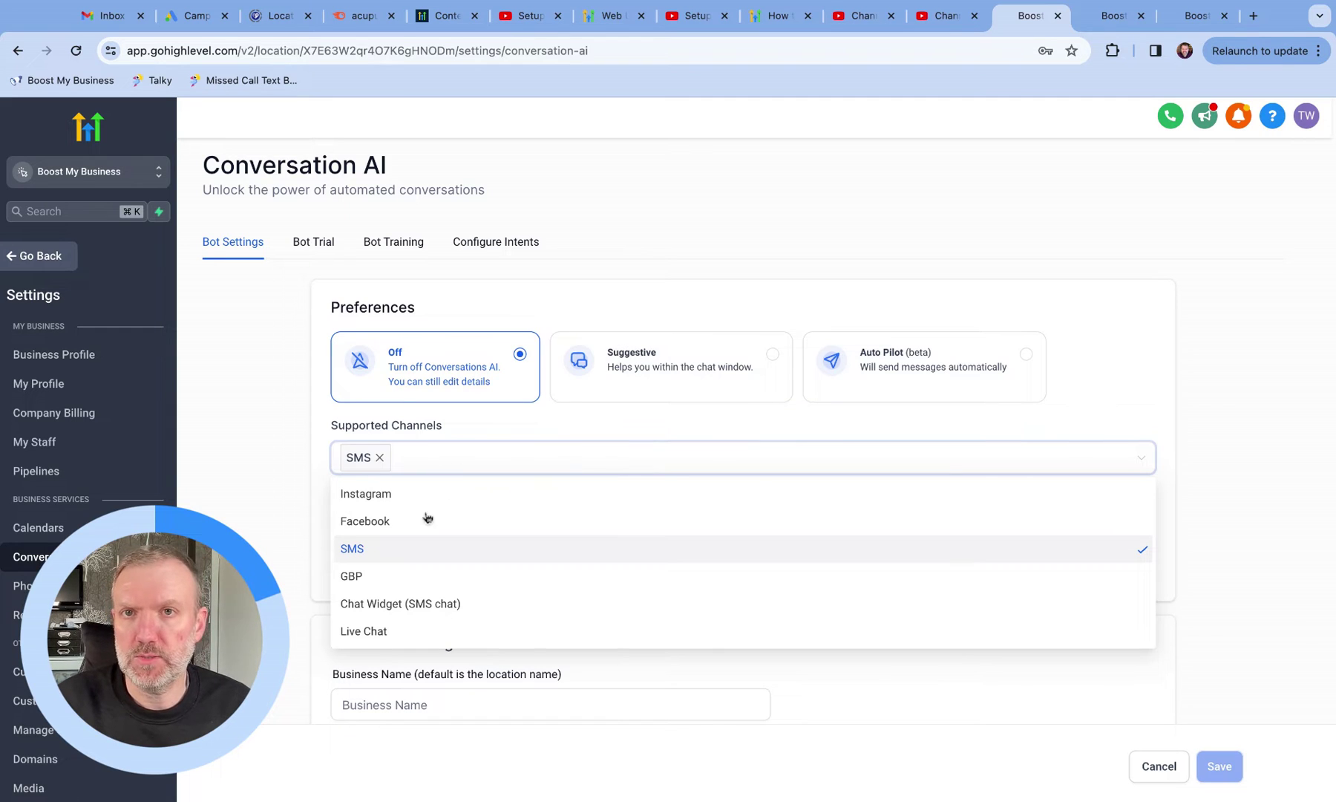
click(398, 524)
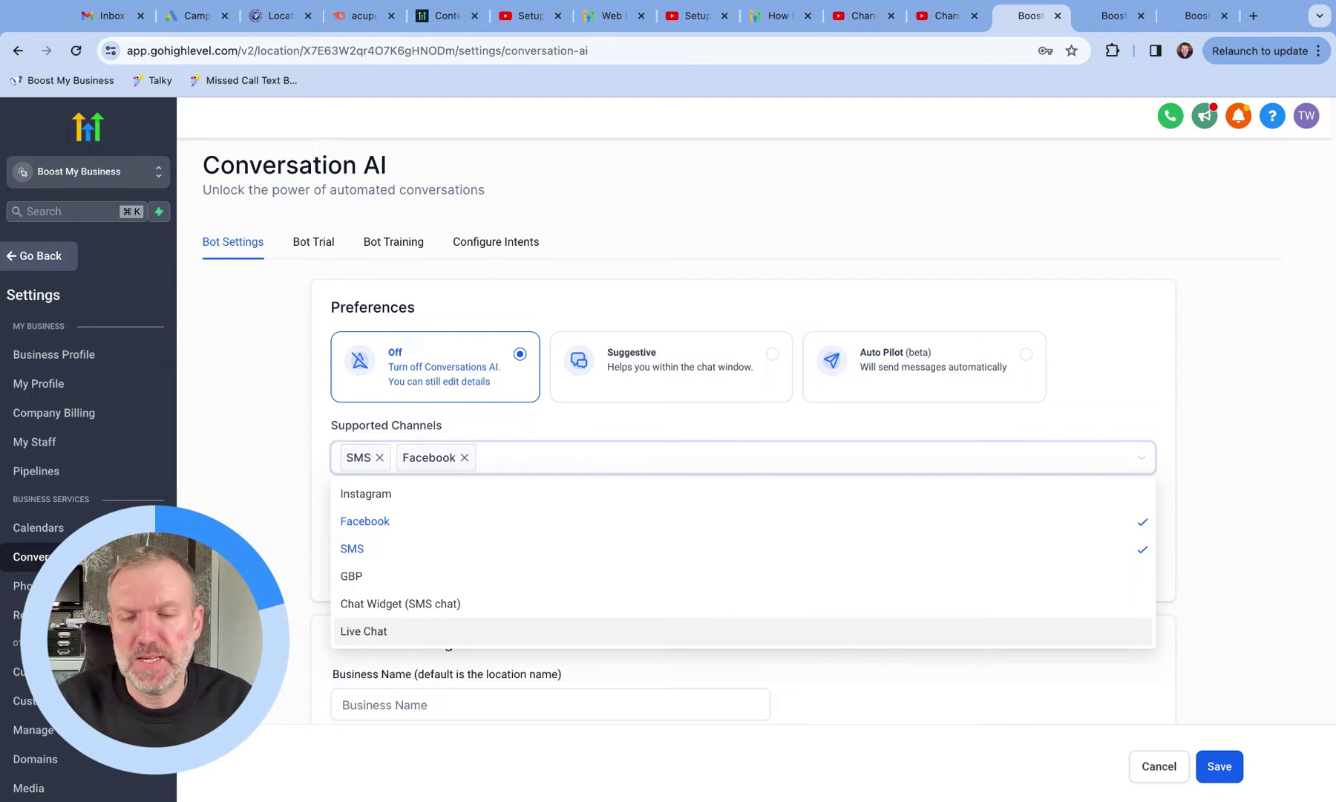
click(761, 292)
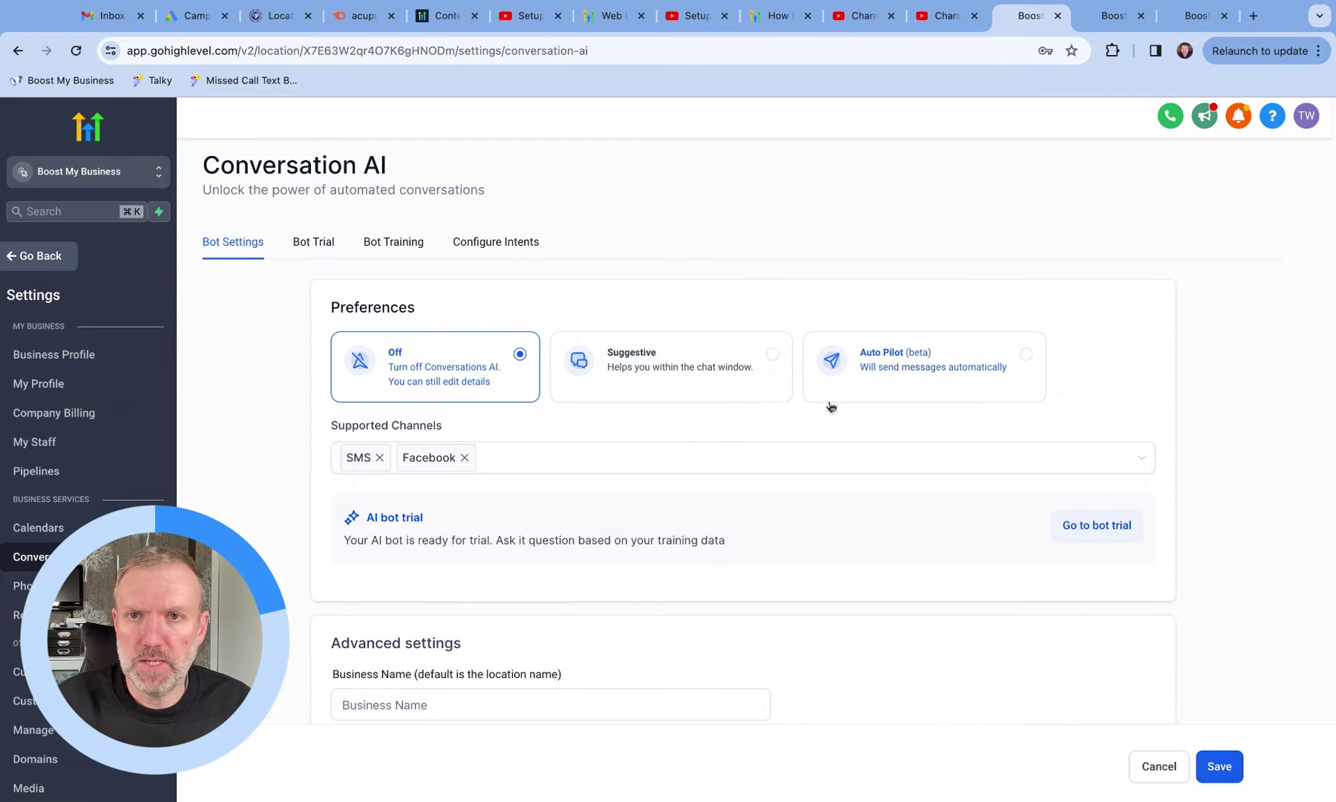
Step: Review the wait-time unit options, keeping Minutes
scroll(829, 405, down, 4)
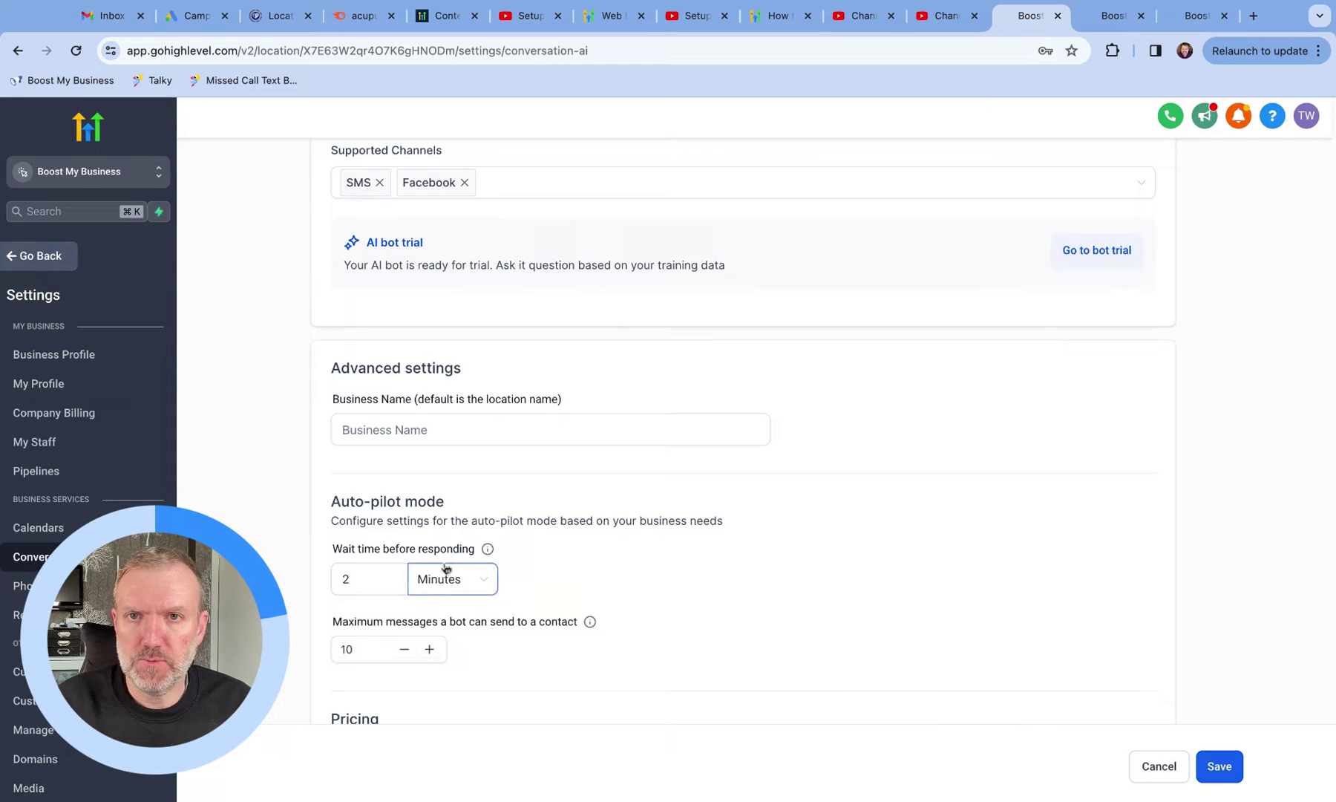
click(475, 591)
click(602, 576)
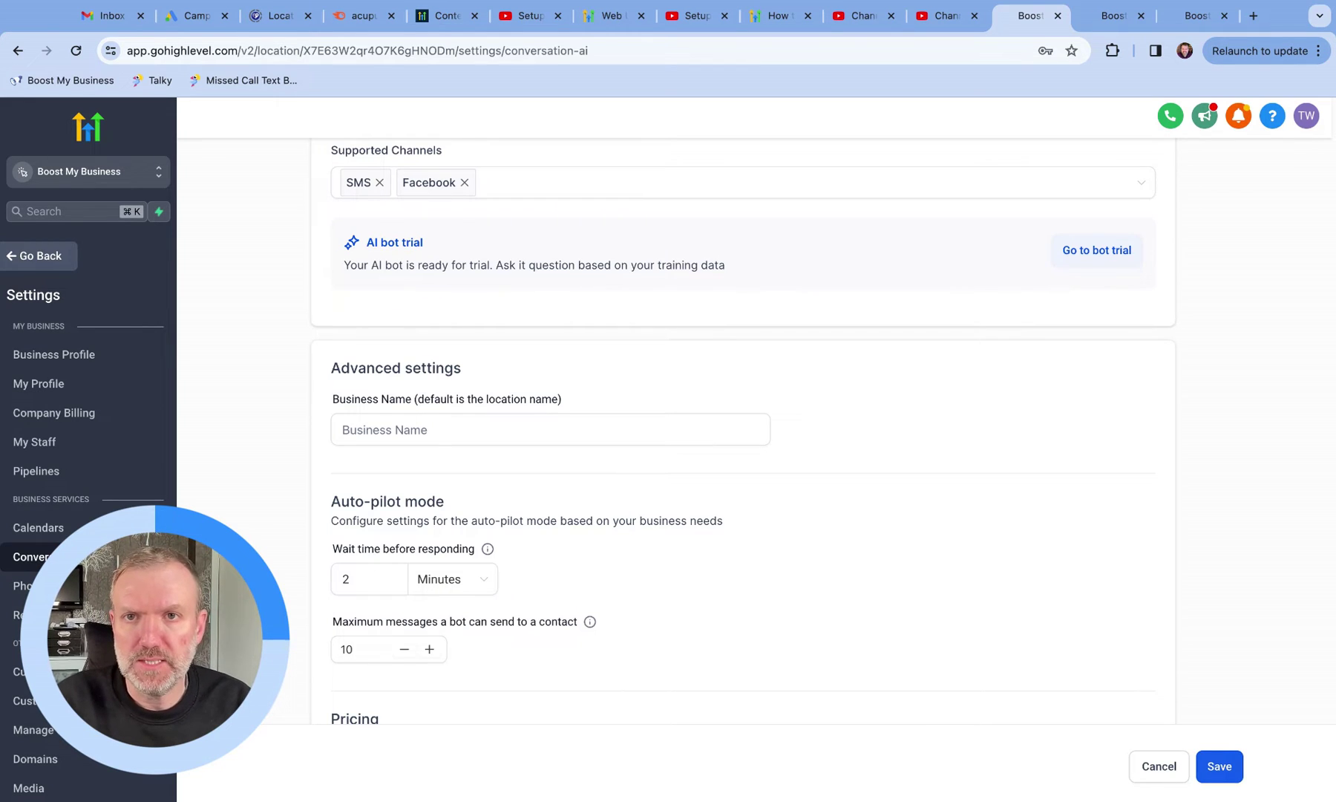
scroll(428, 633, down, 3)
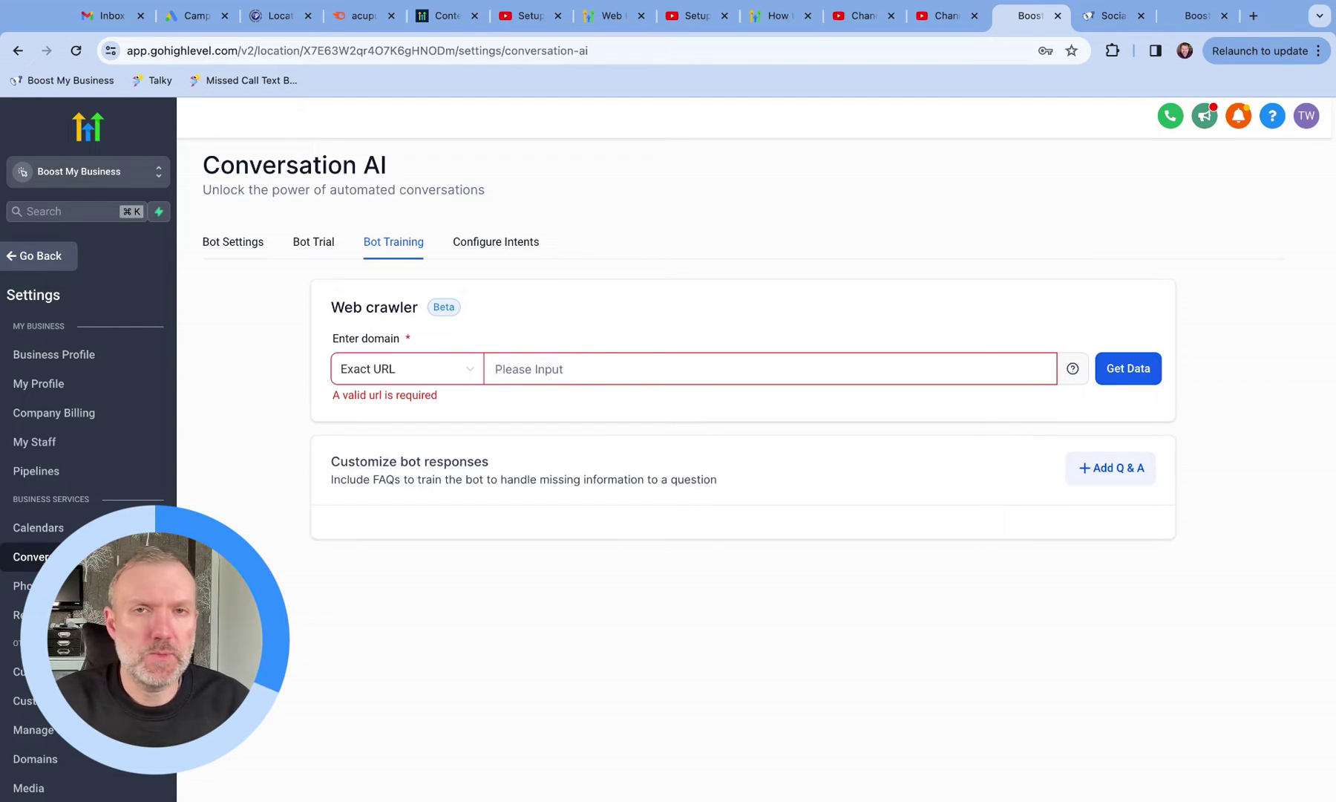
Step: Review the boostmybusiness.co.uk Social Media Marketing page down to its FAQs and select its URL
click(1105, 18)
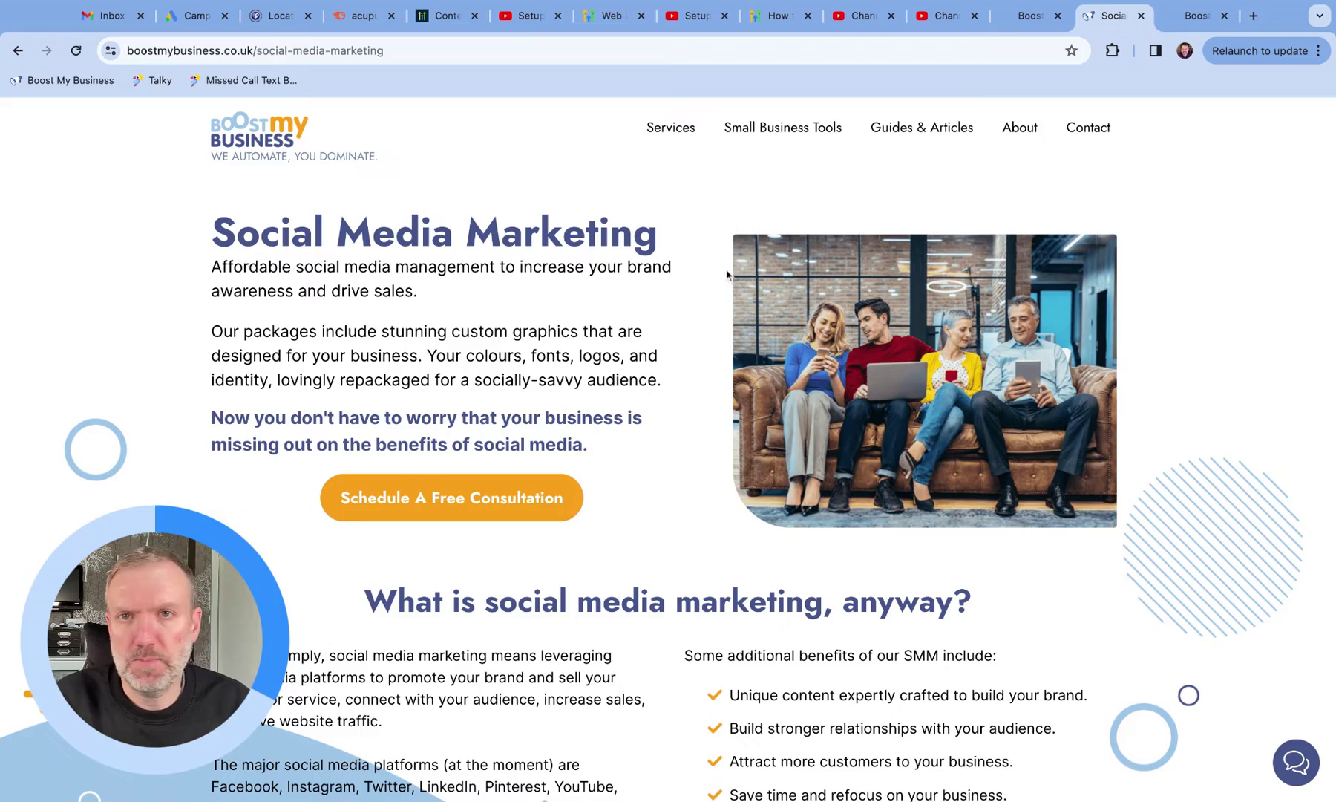
scroll(602, 408, down, 6)
scroll(604, 411, down, 15)
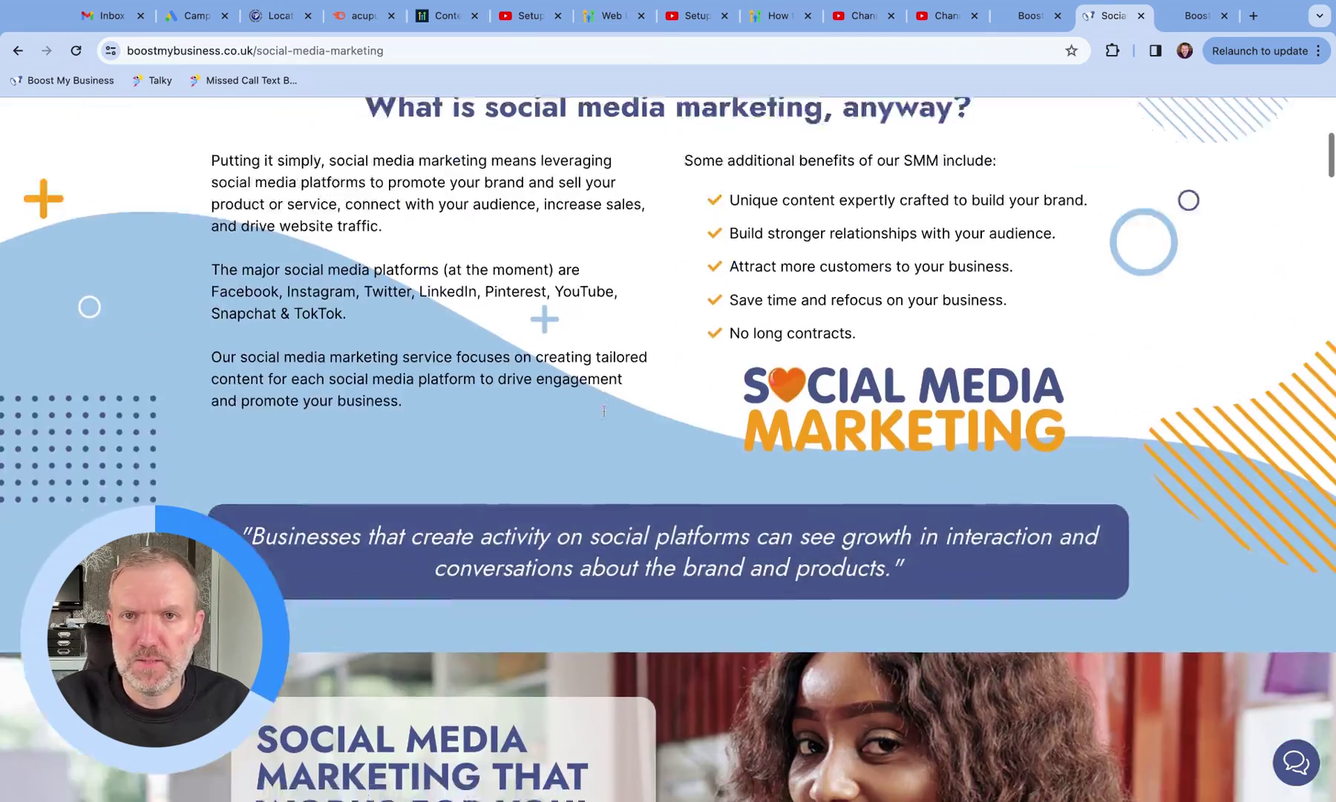
scroll(668, 449, down, 18)
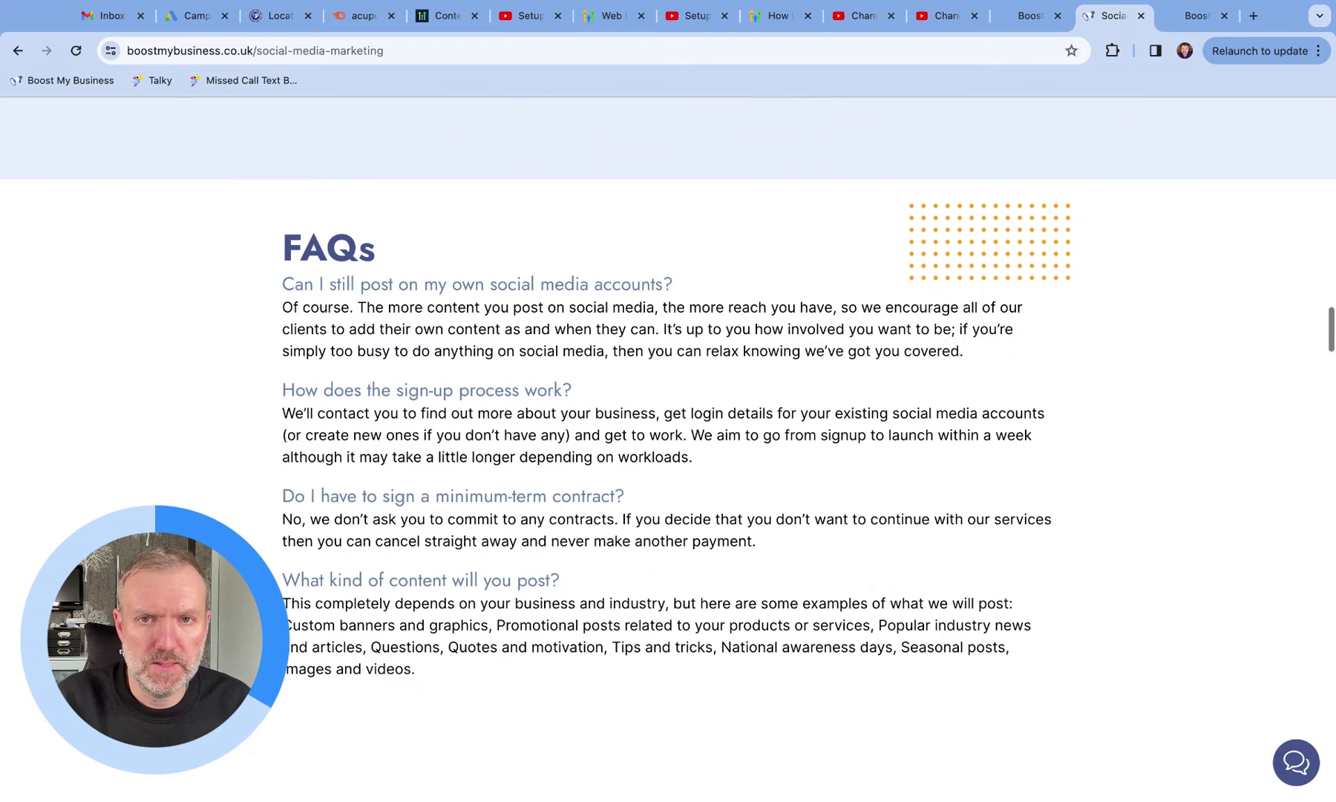
click(327, 53)
key(super+c)
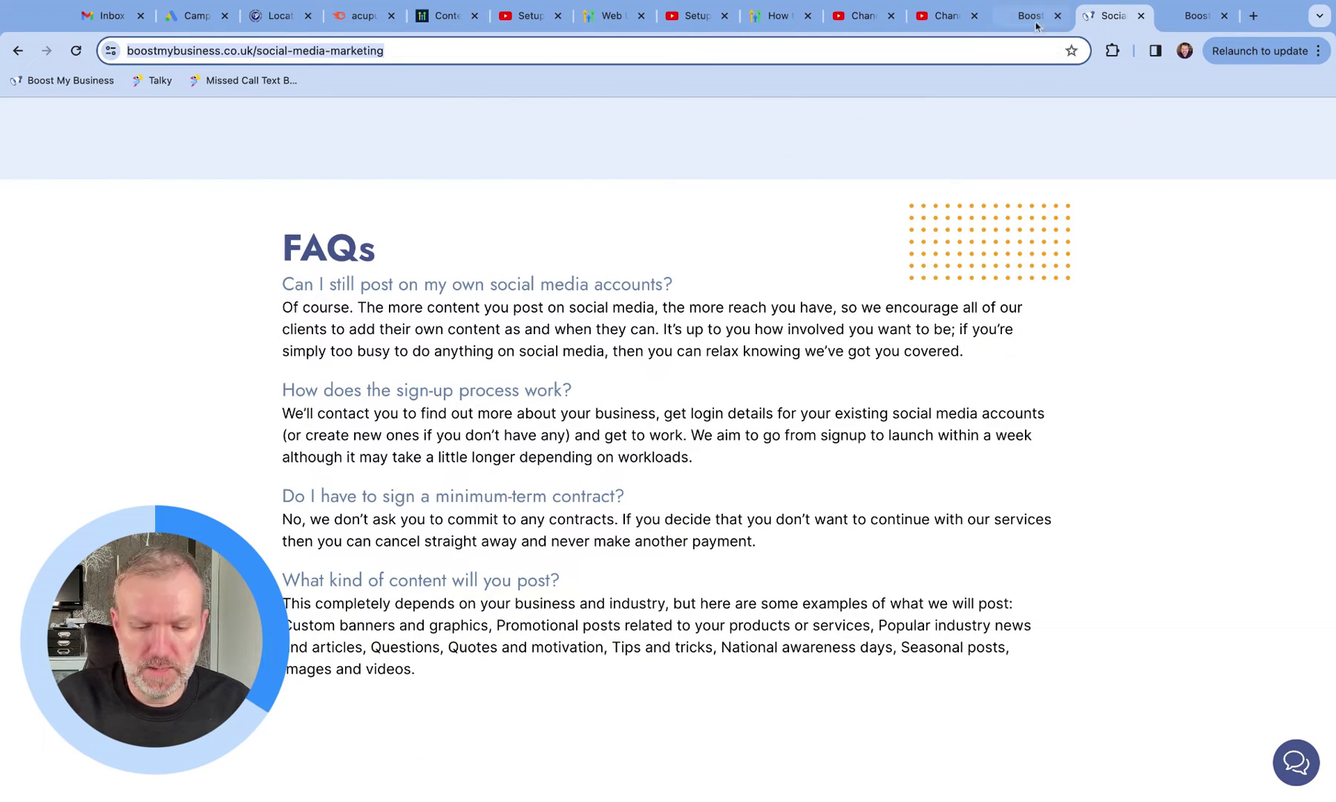
click(1036, 17)
Step: Enter the full social-media-marketing page URL as the web crawler domain with Exact URL matching
click(550, 367)
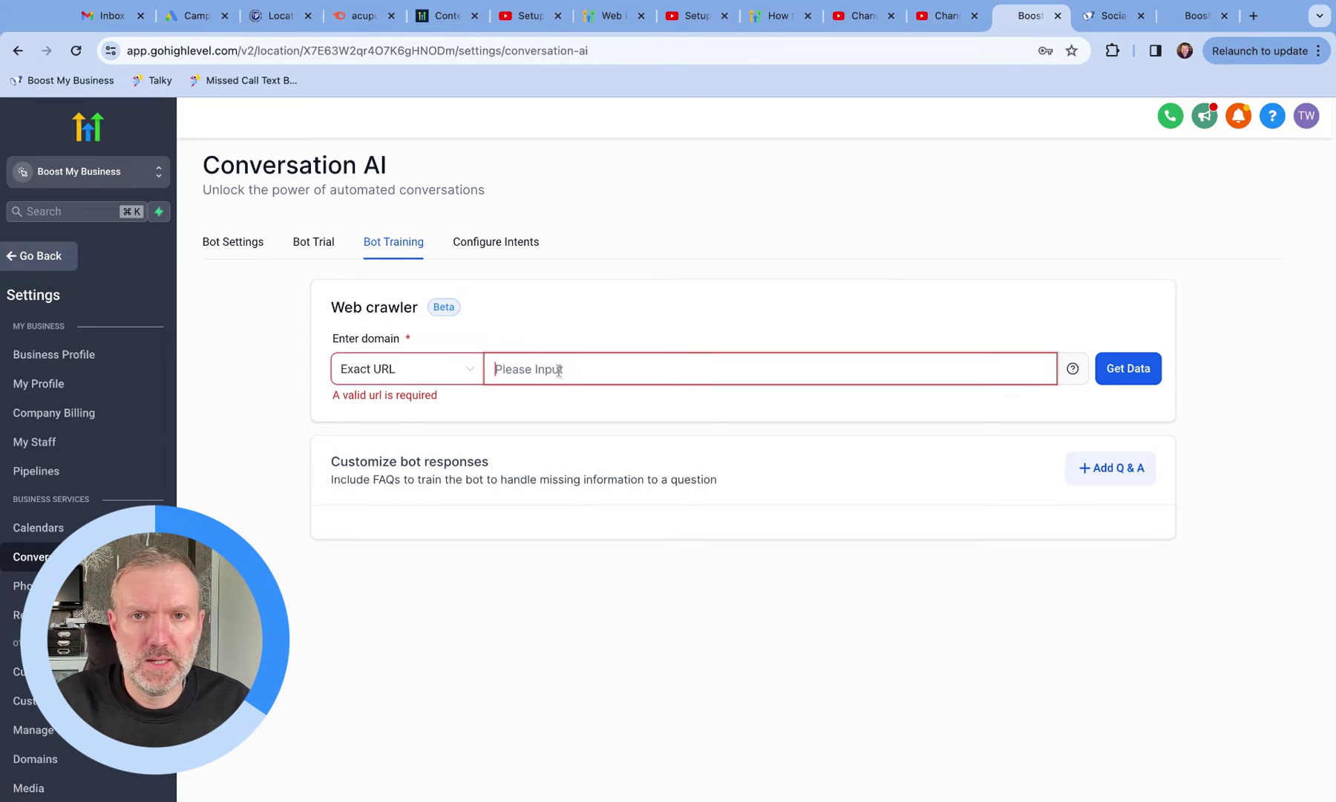
key(super+v)
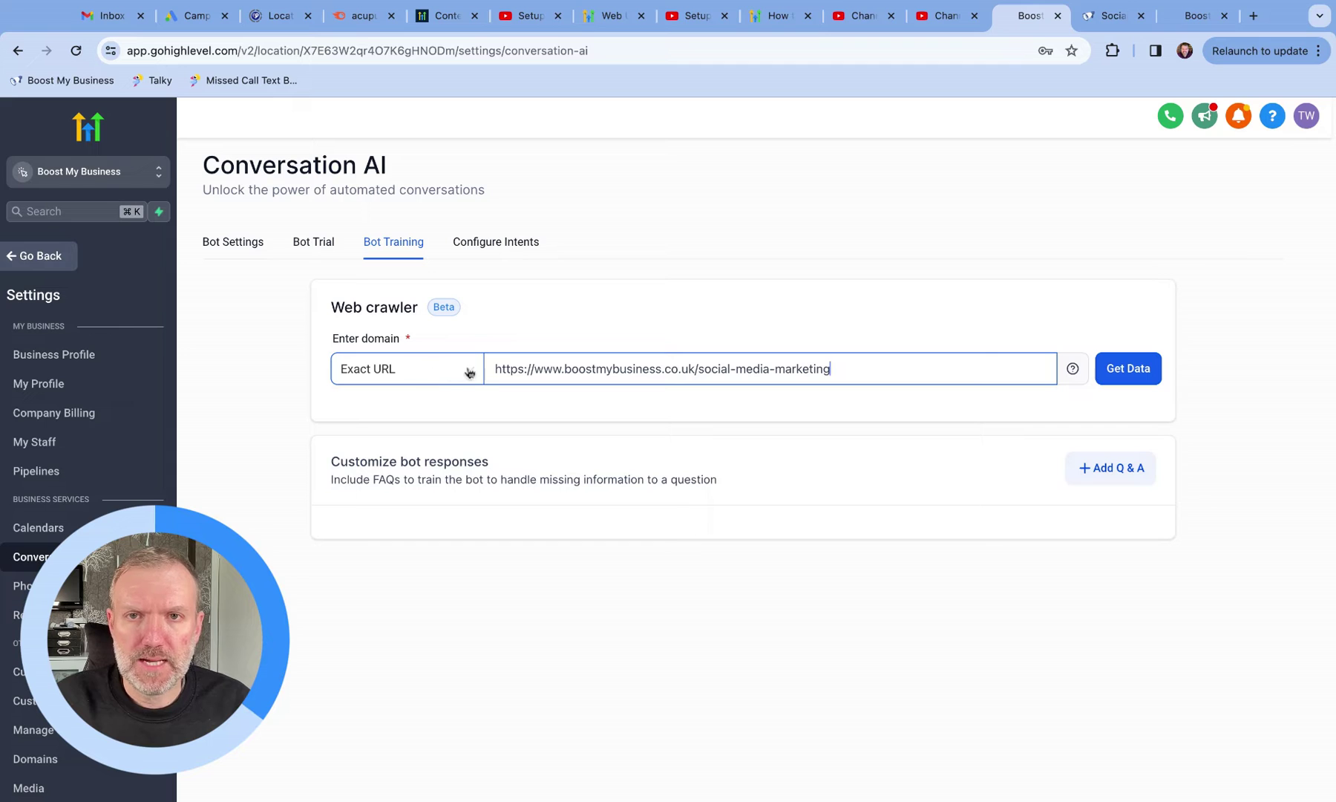
click(384, 385)
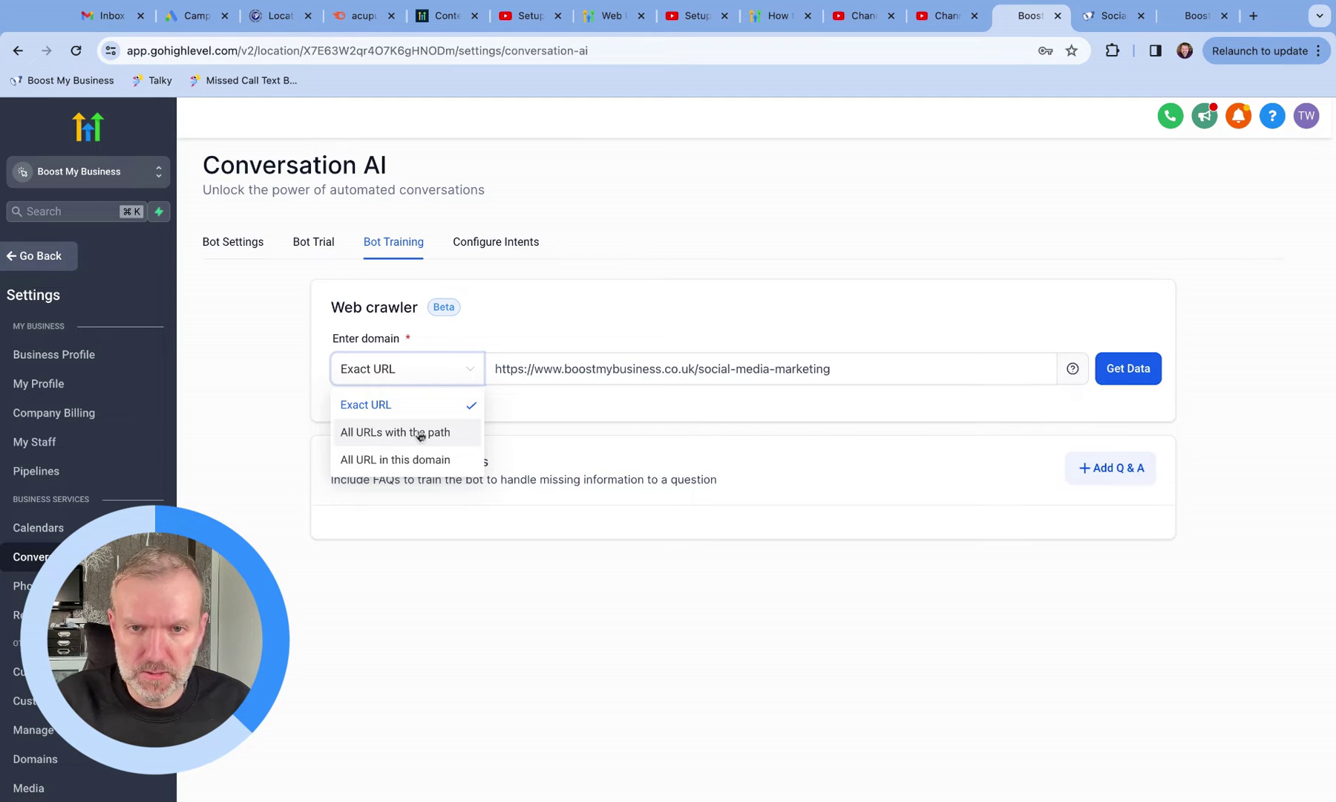
click(792, 369)
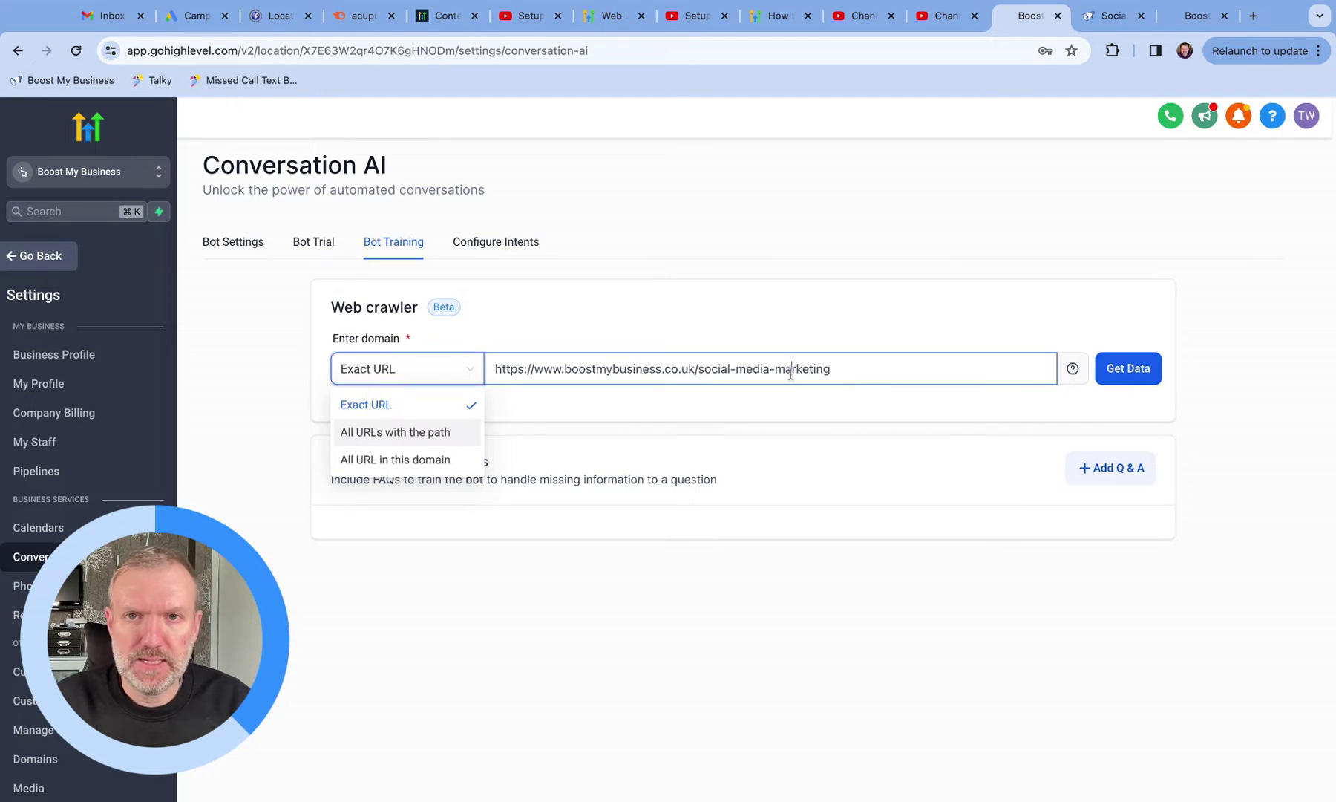
click(771, 368)
key(shift+super+Right)
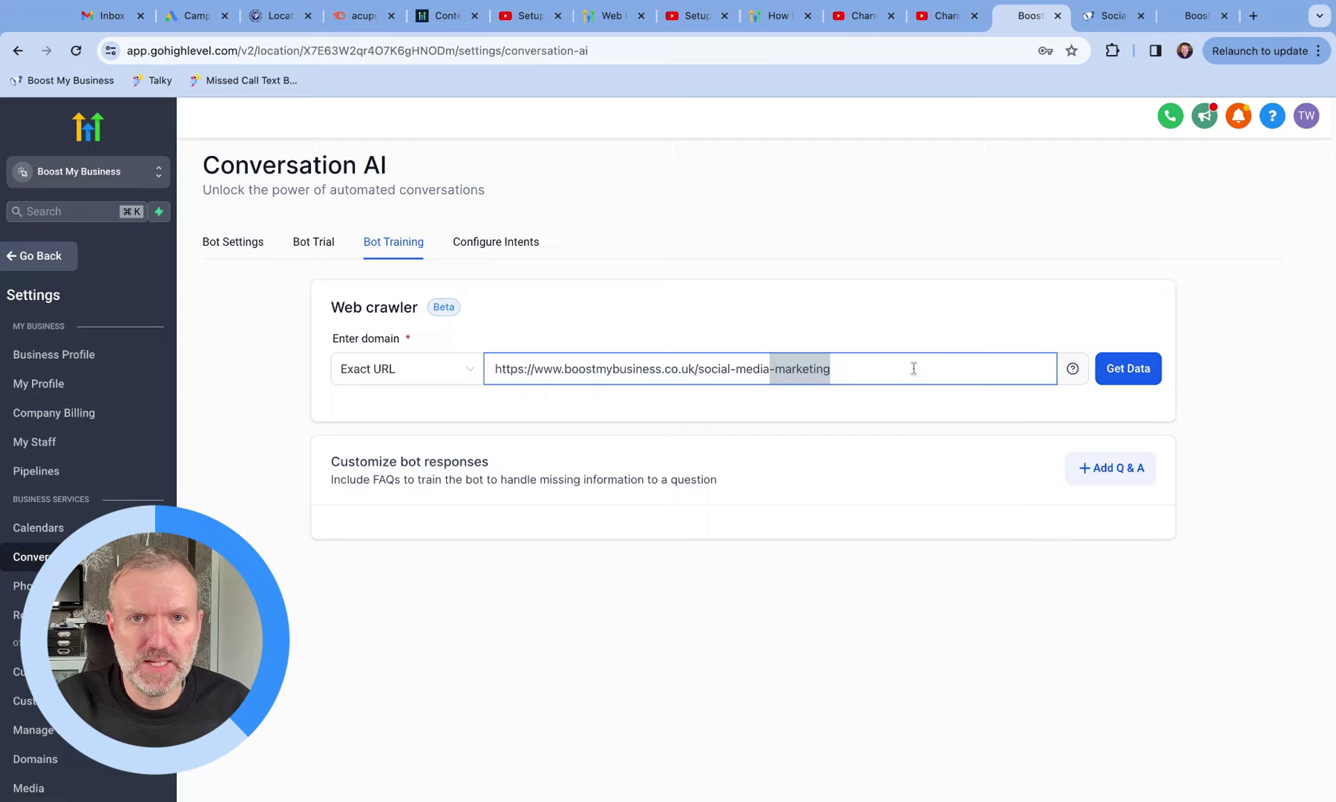
key(BackSpace)
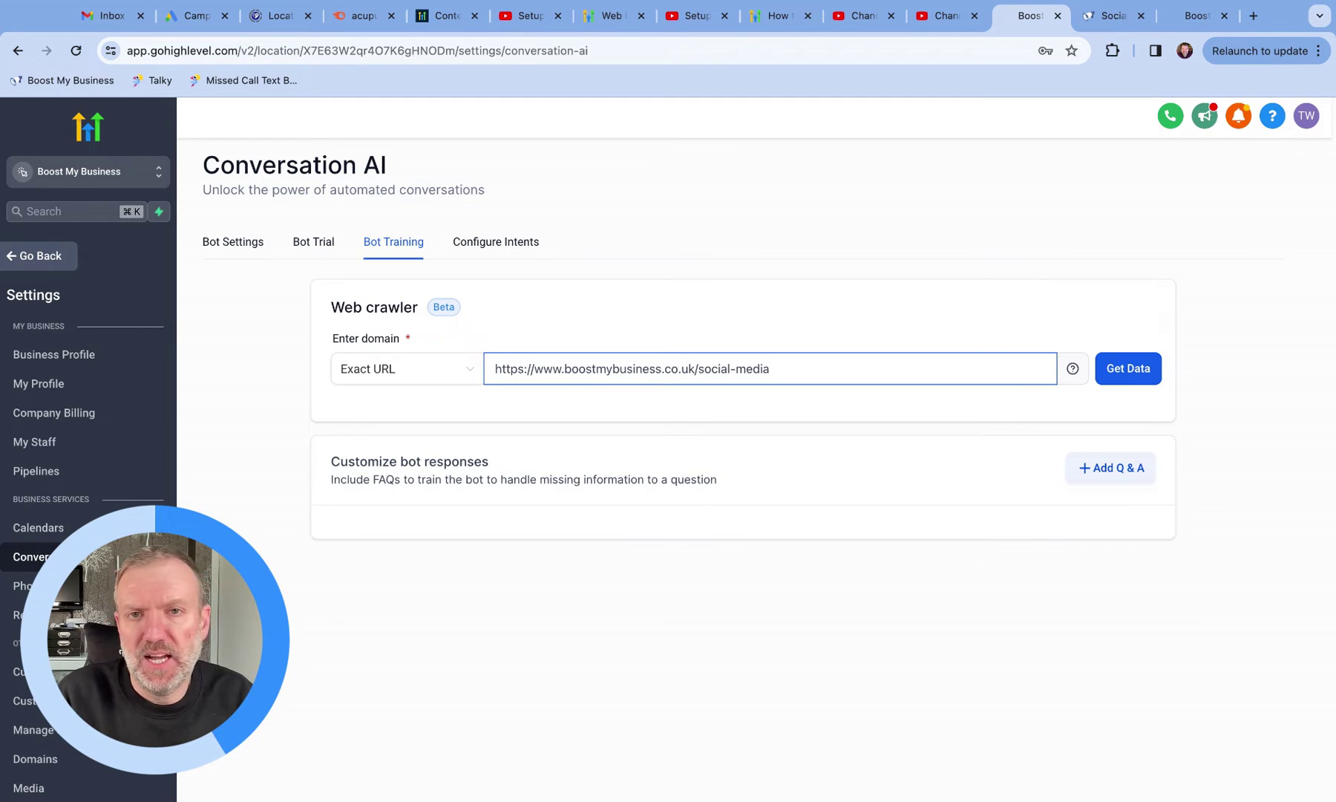
click(473, 364)
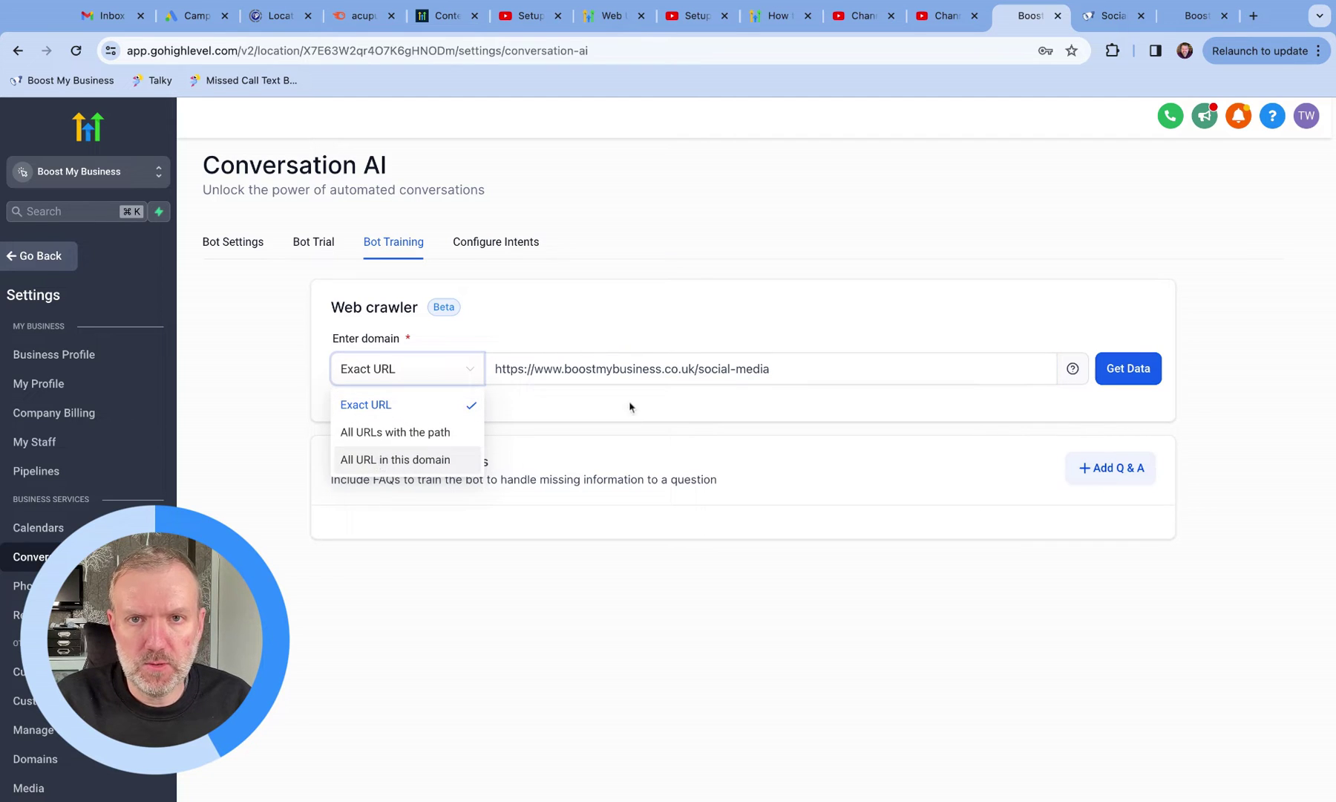
click(698, 367)
key(shift+End)
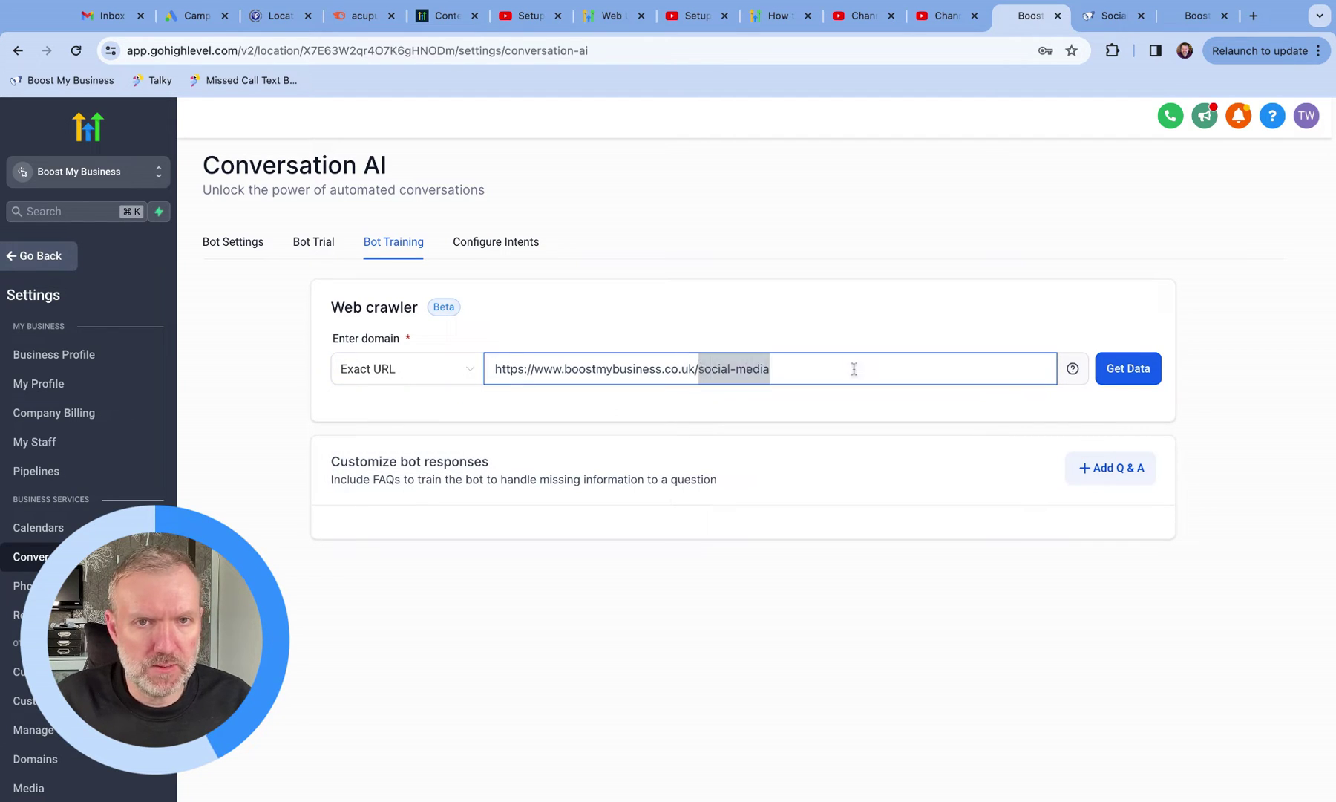
key(BackSpace)
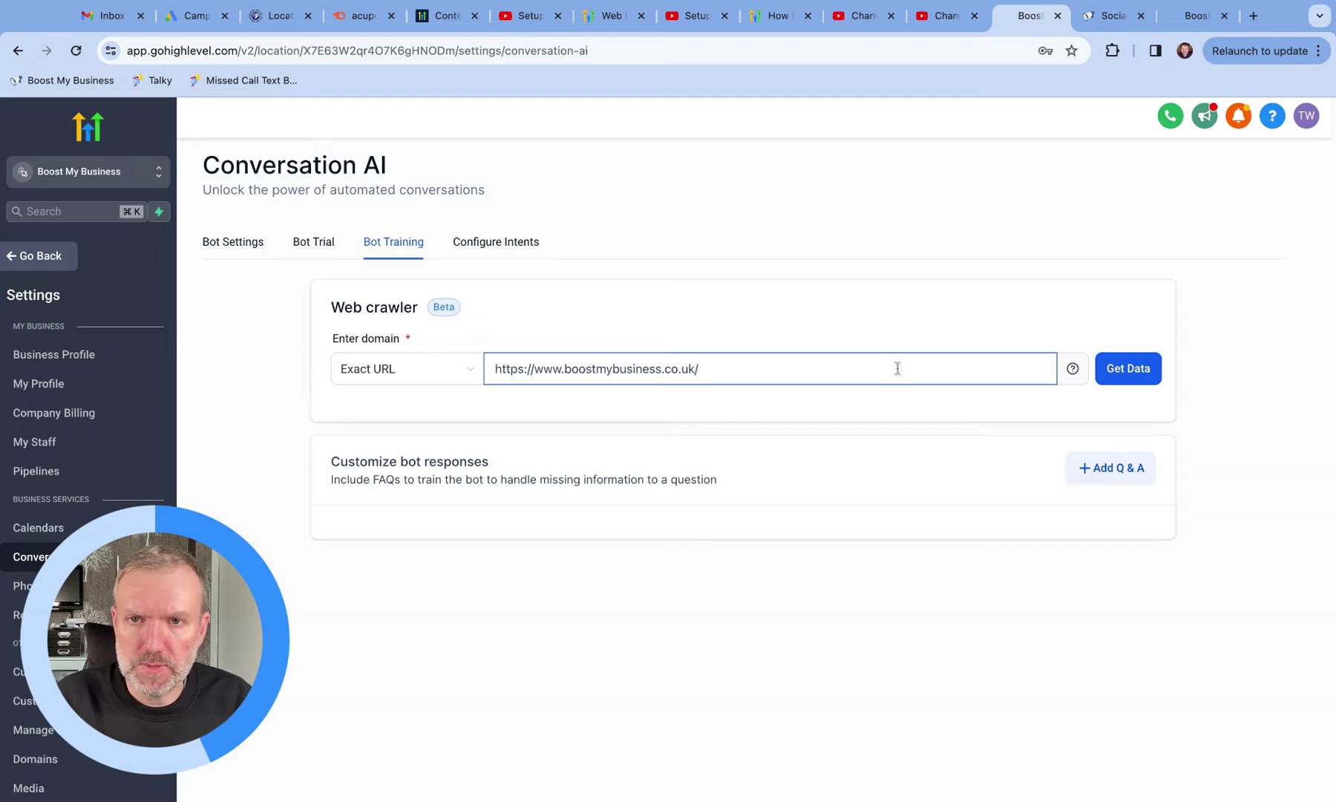
key(super+a)
key(super+v)
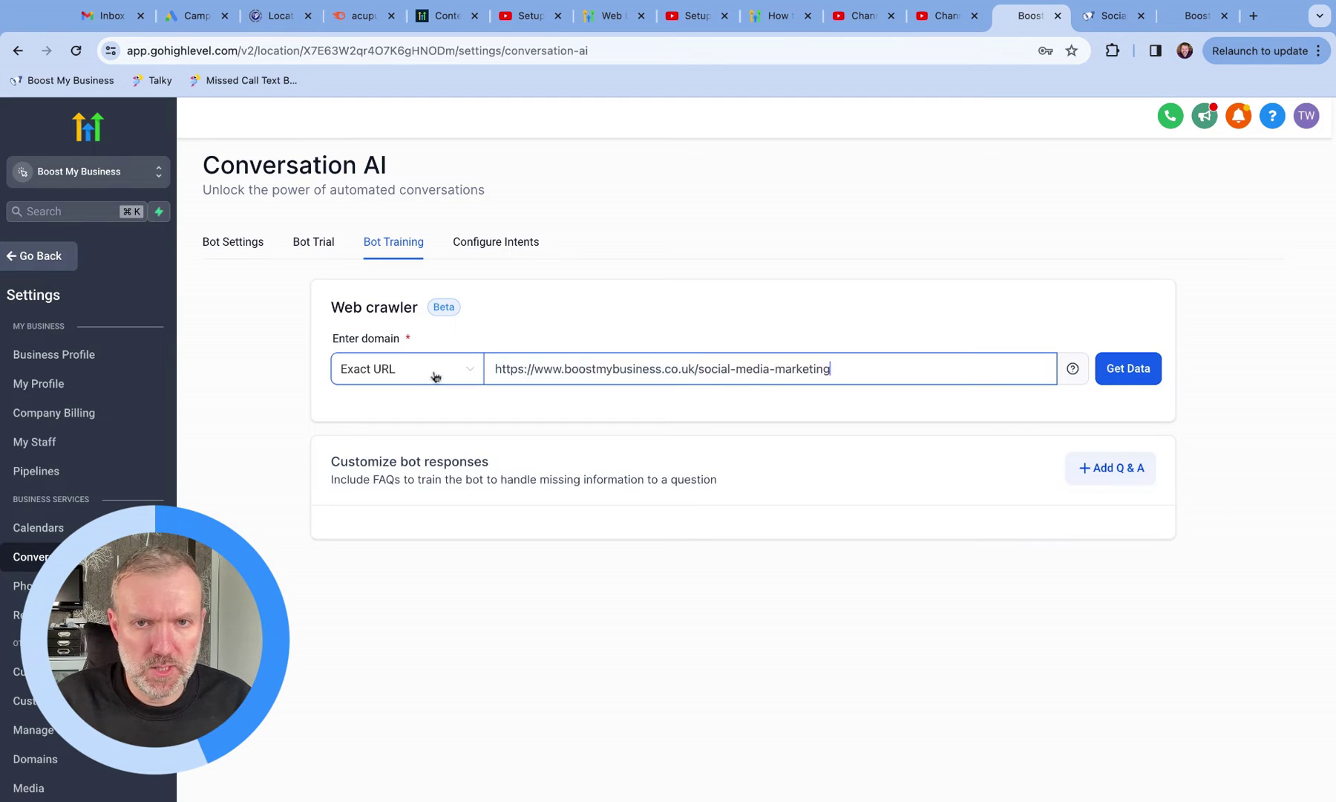
Step: Crawl the page with Get Data so the link shows as Trained under Uploaded Links
click(1126, 370)
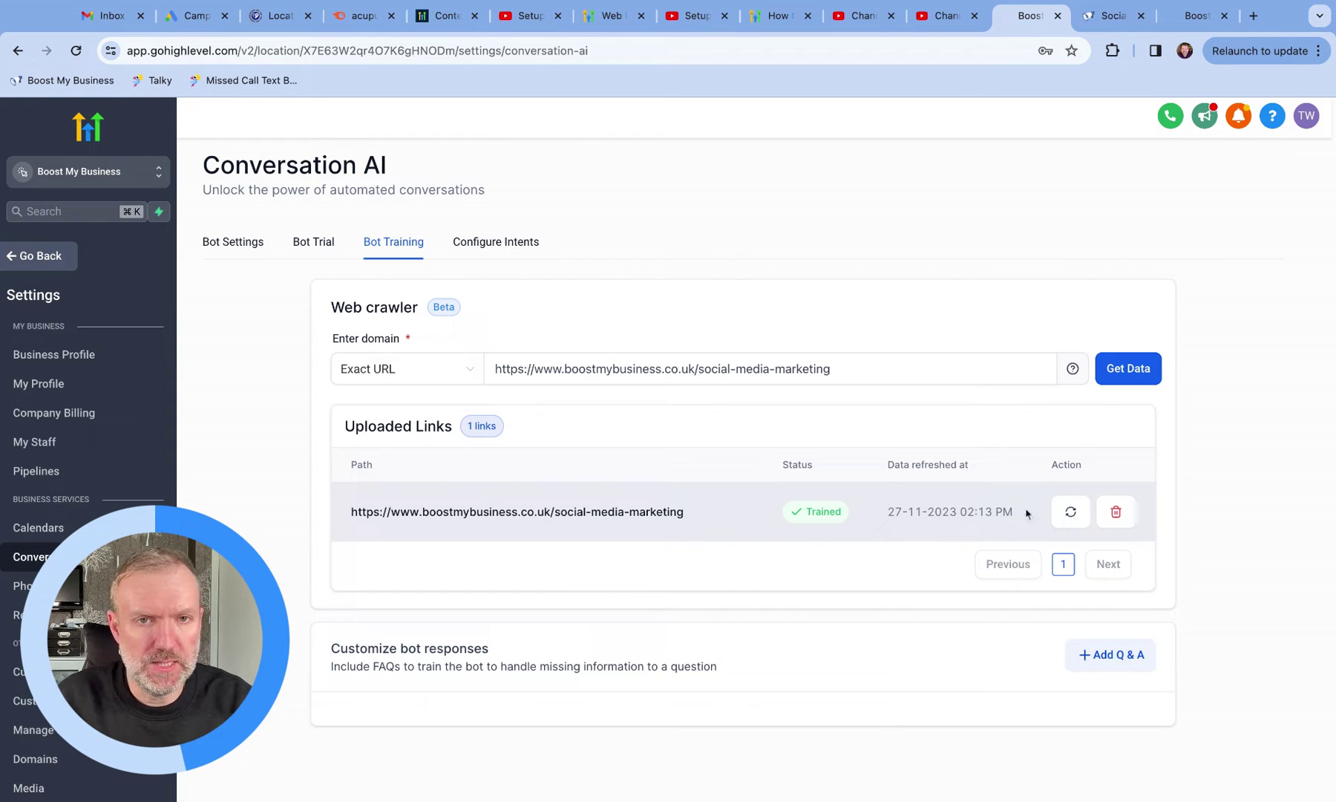
scroll(1069, 516, down, 1)
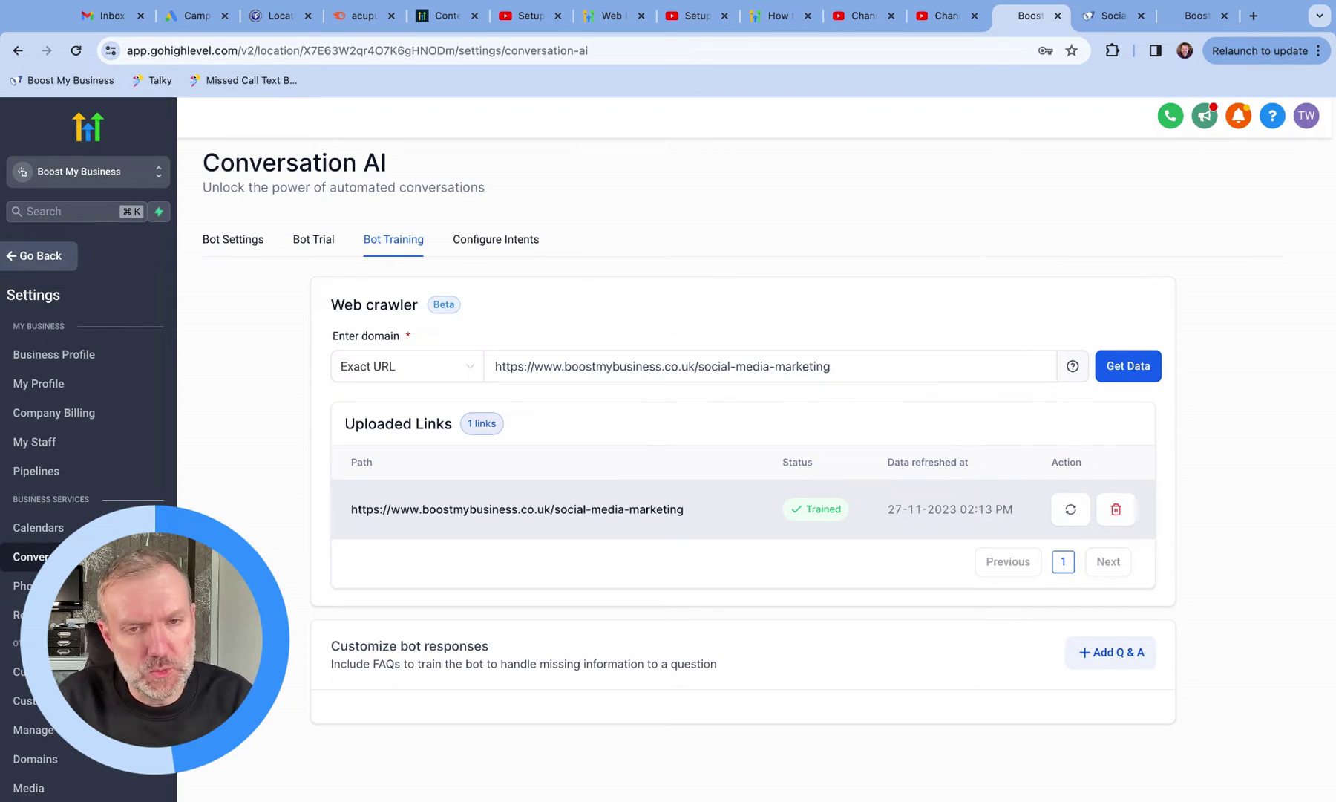
click(314, 240)
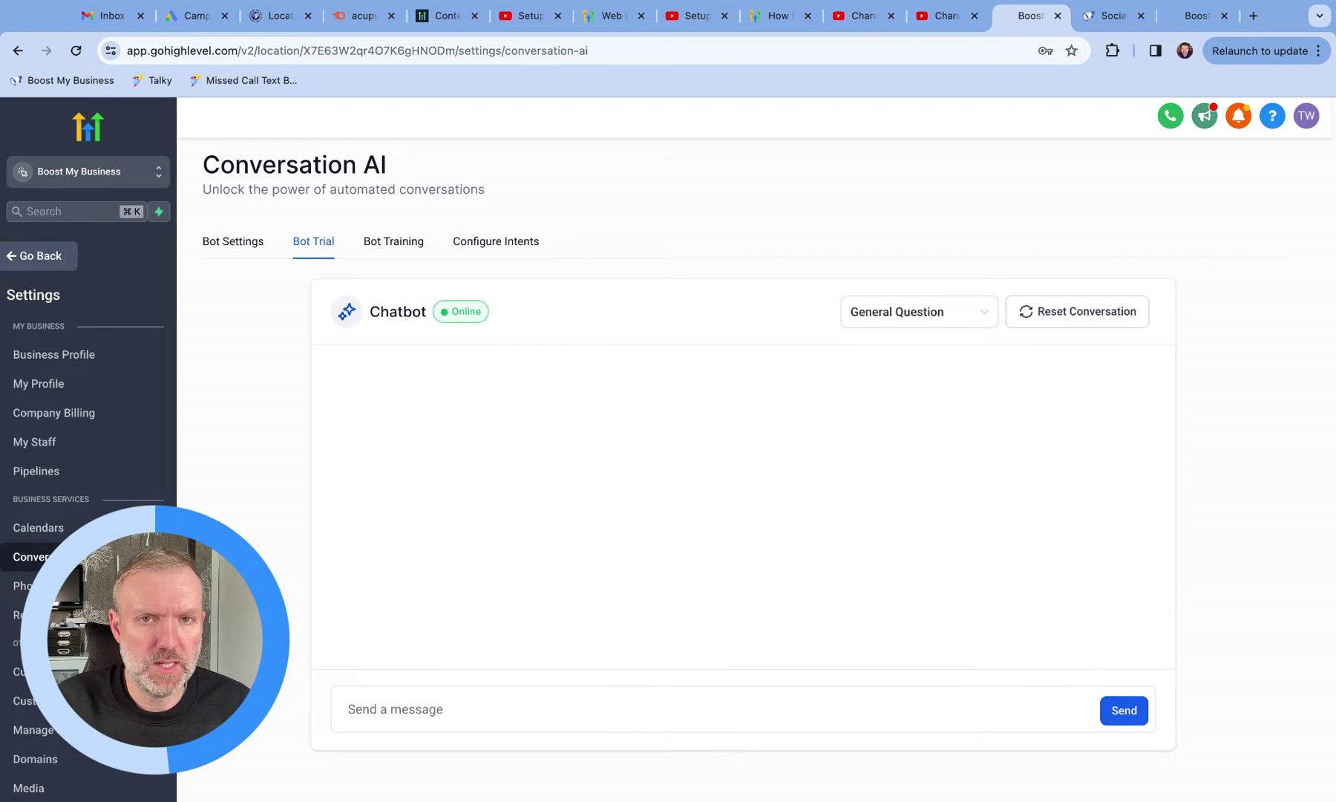
Step: Copy the website FAQ 'Can I still post on my own social media accounts?' and send it to the bot
key(ctrl+Tab)
scroll(292, 354, down, 5)
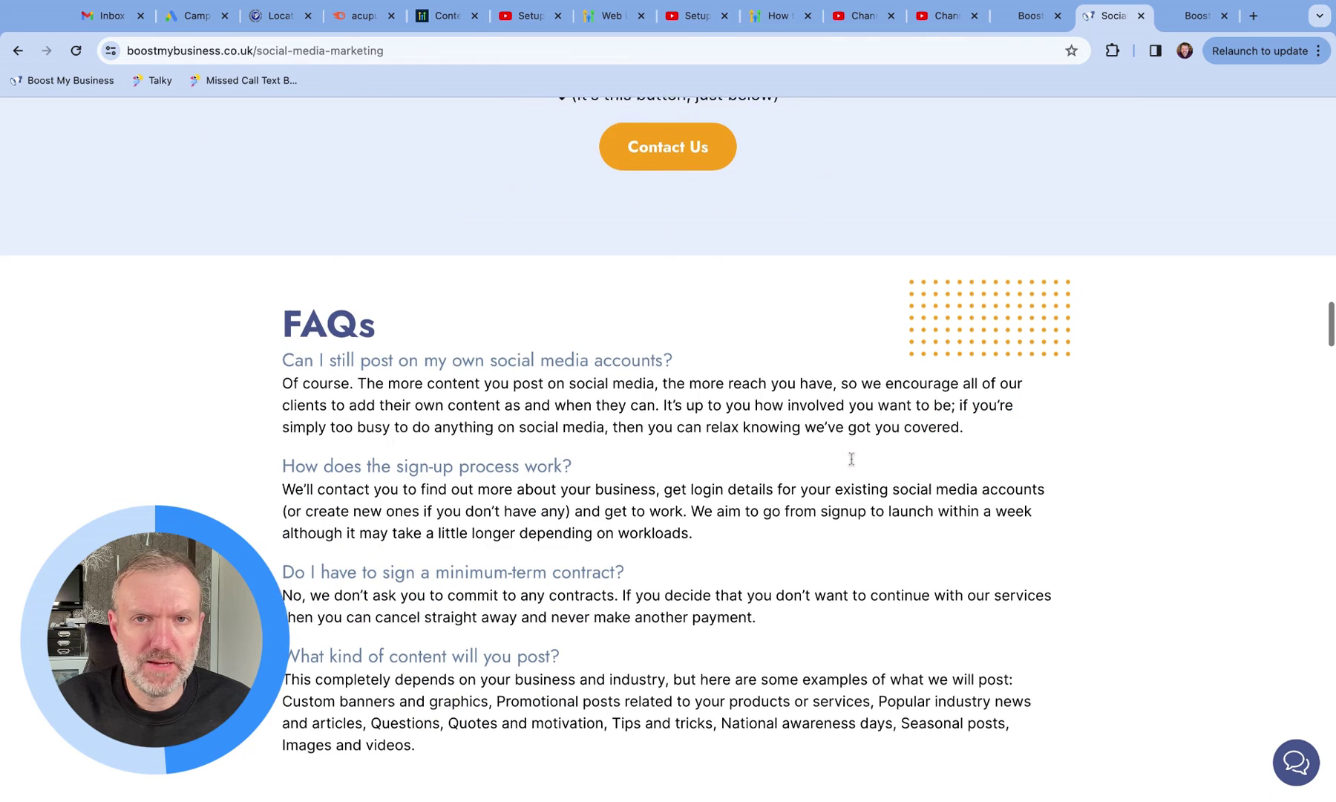
triple_click(280, 358)
key(super+c)
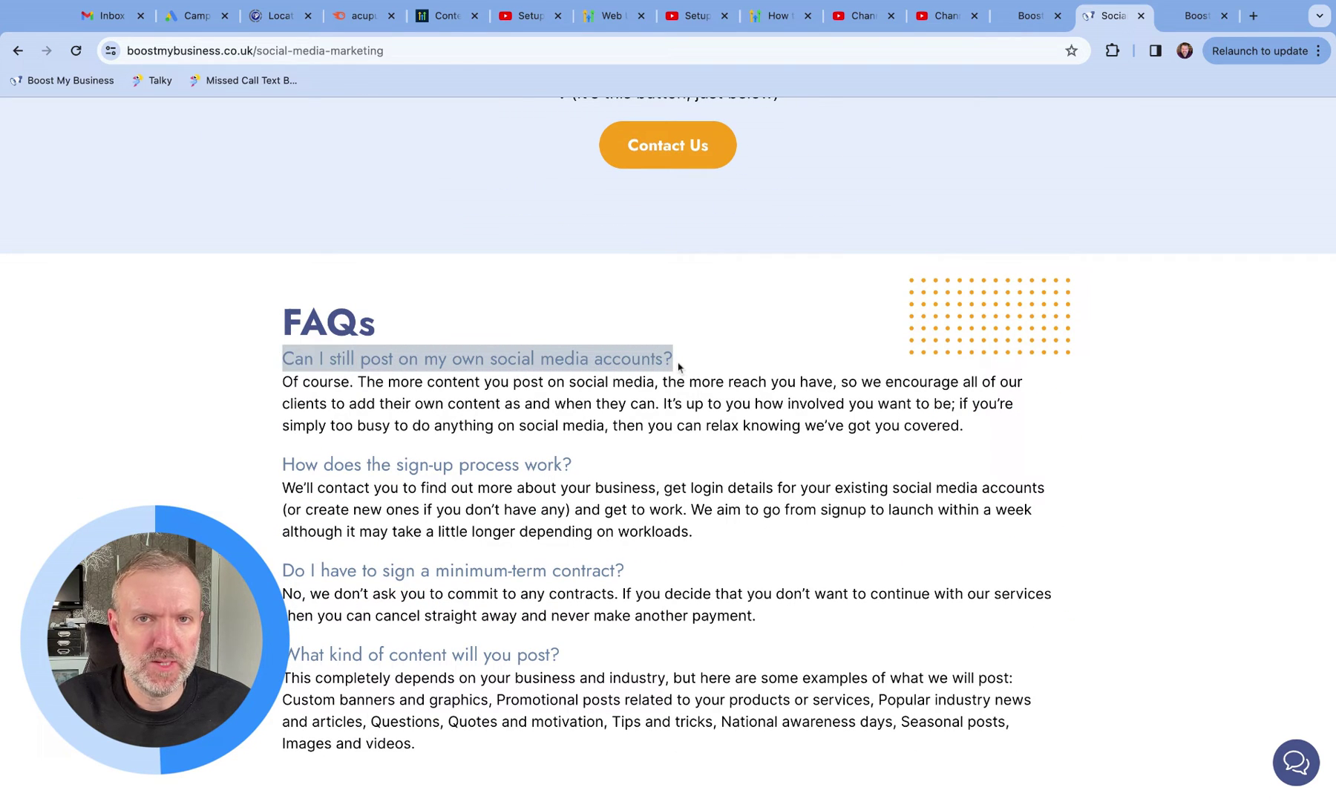
click(1028, 18)
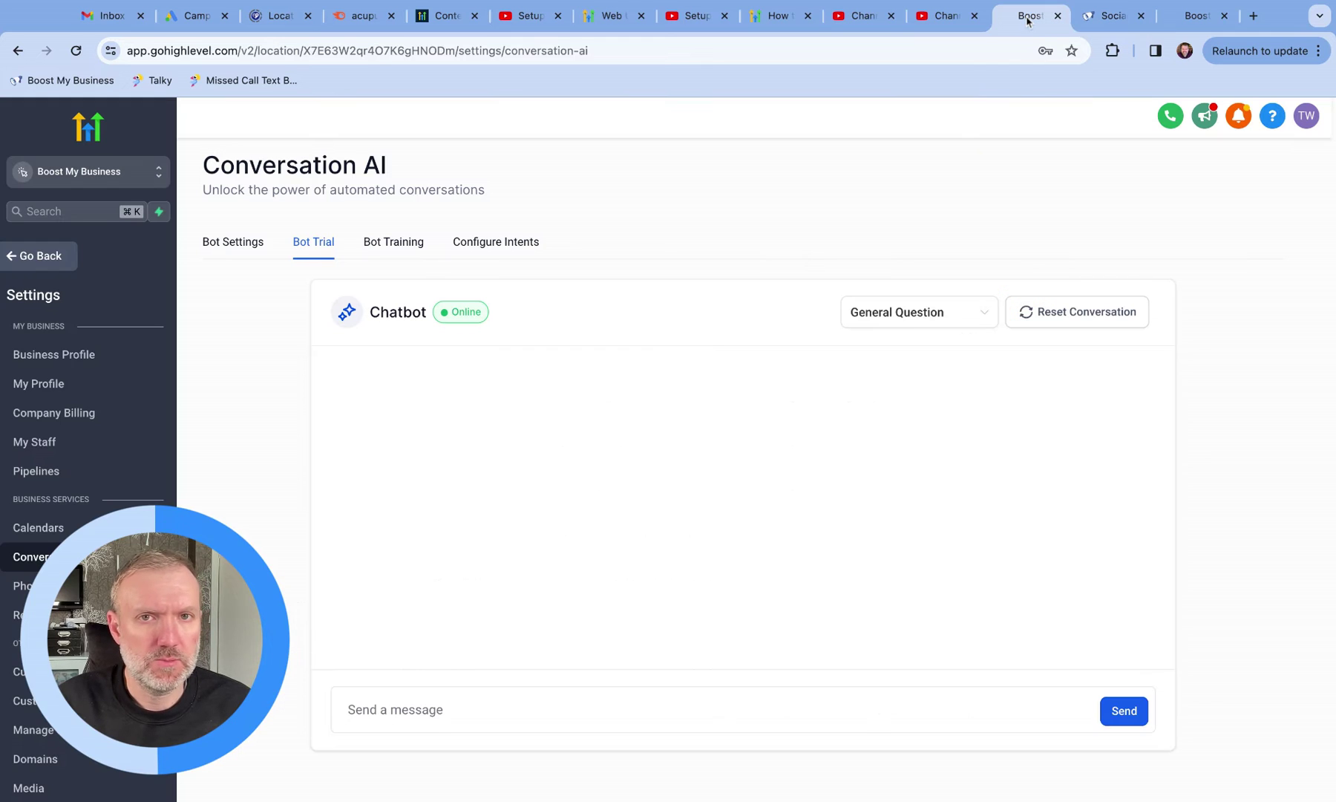
click(420, 707)
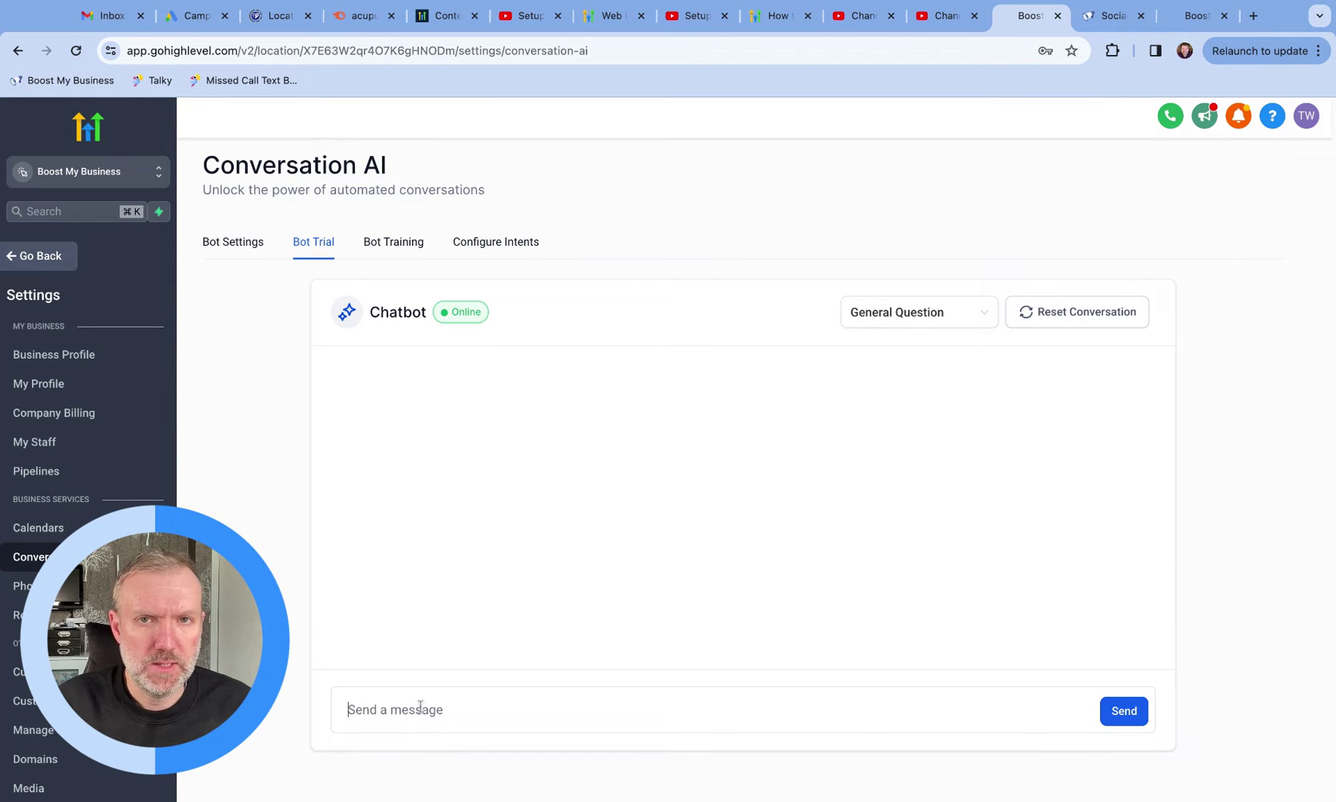
key(super+v)
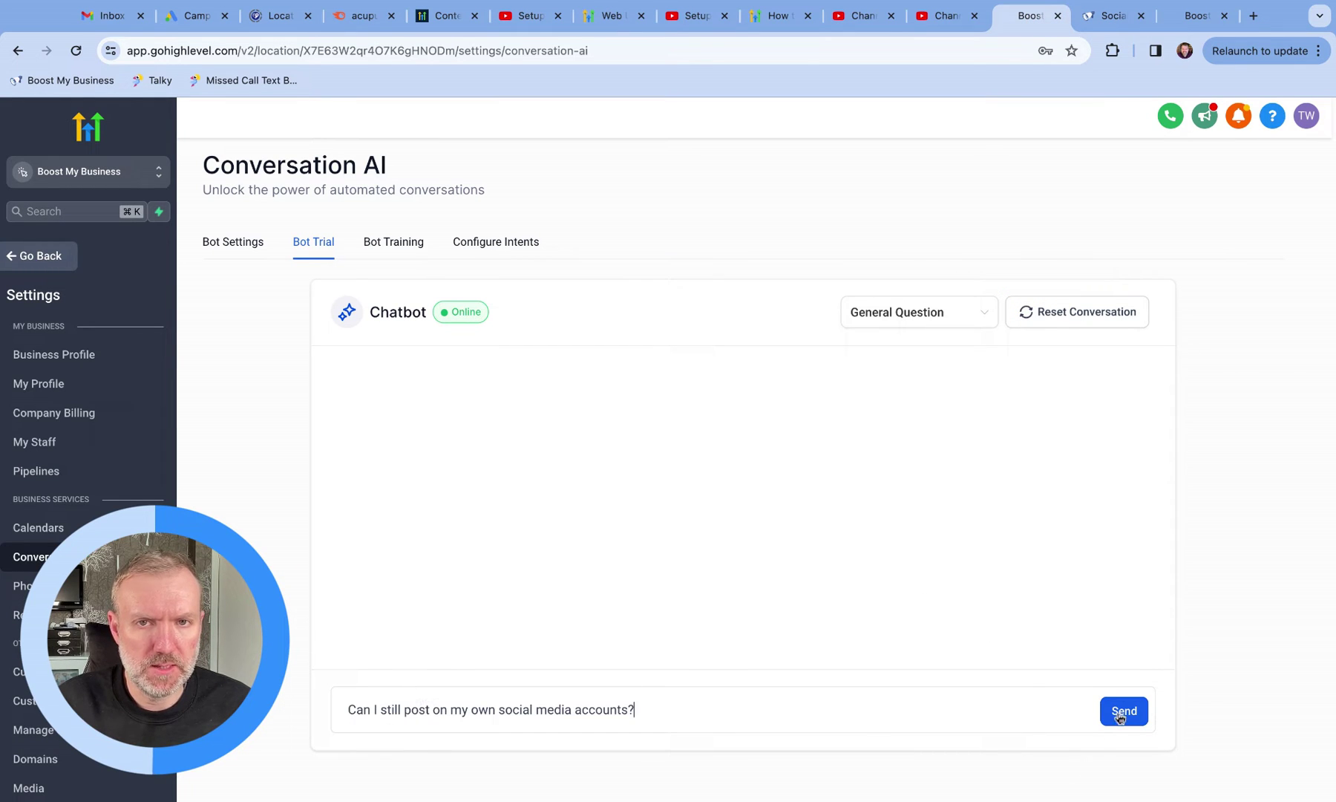
click(1124, 711)
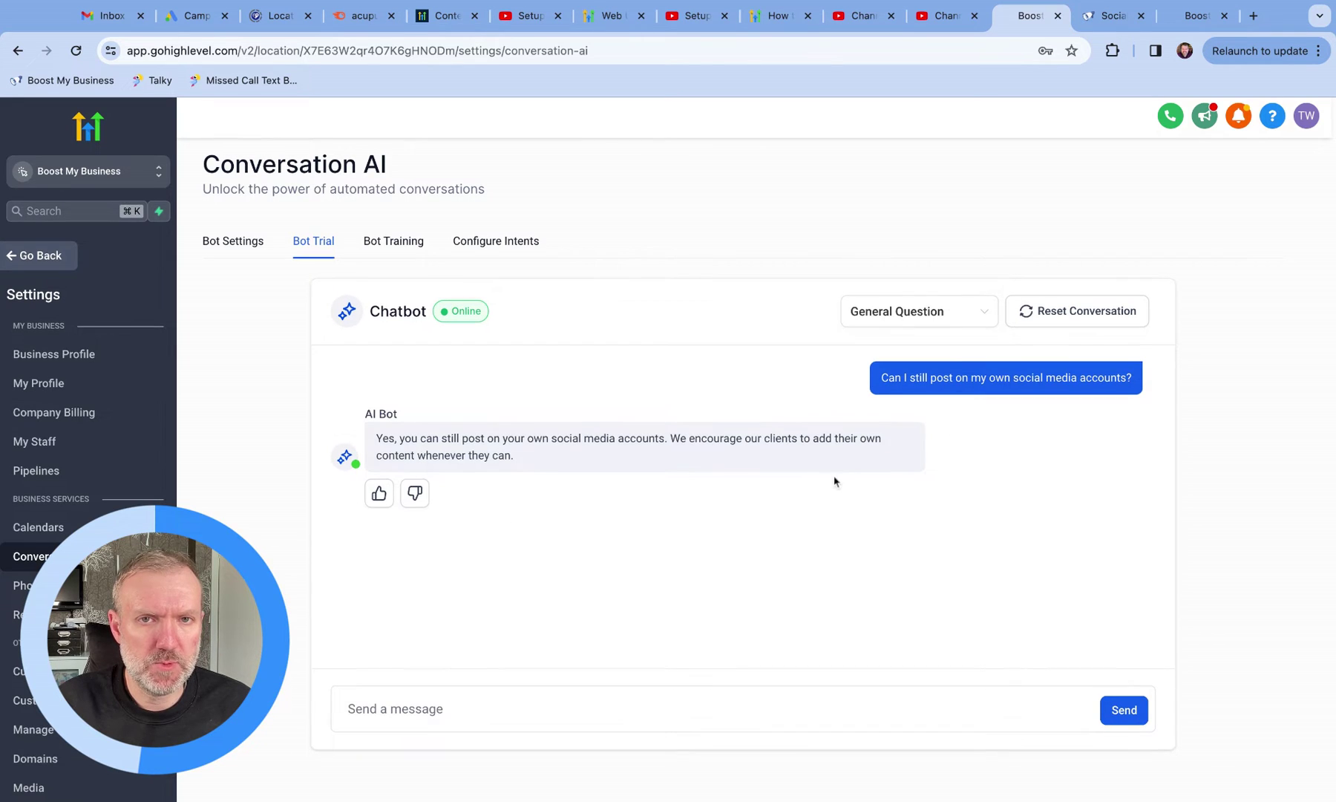
Step: Compare the bot's answer against the website's FAQ answer on posting to own accounts
click(1113, 16)
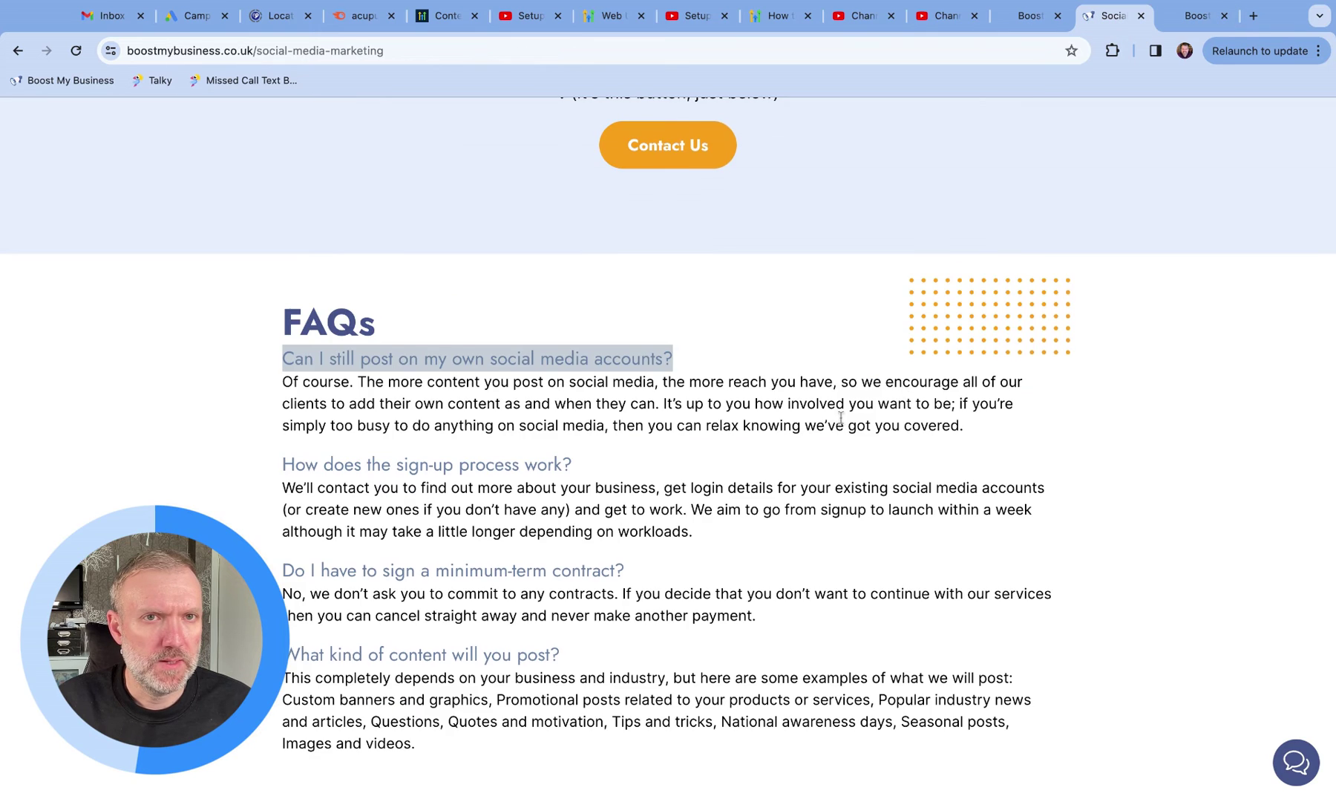
scroll(839, 418, up, 5)
scroll(839, 418, down, 3)
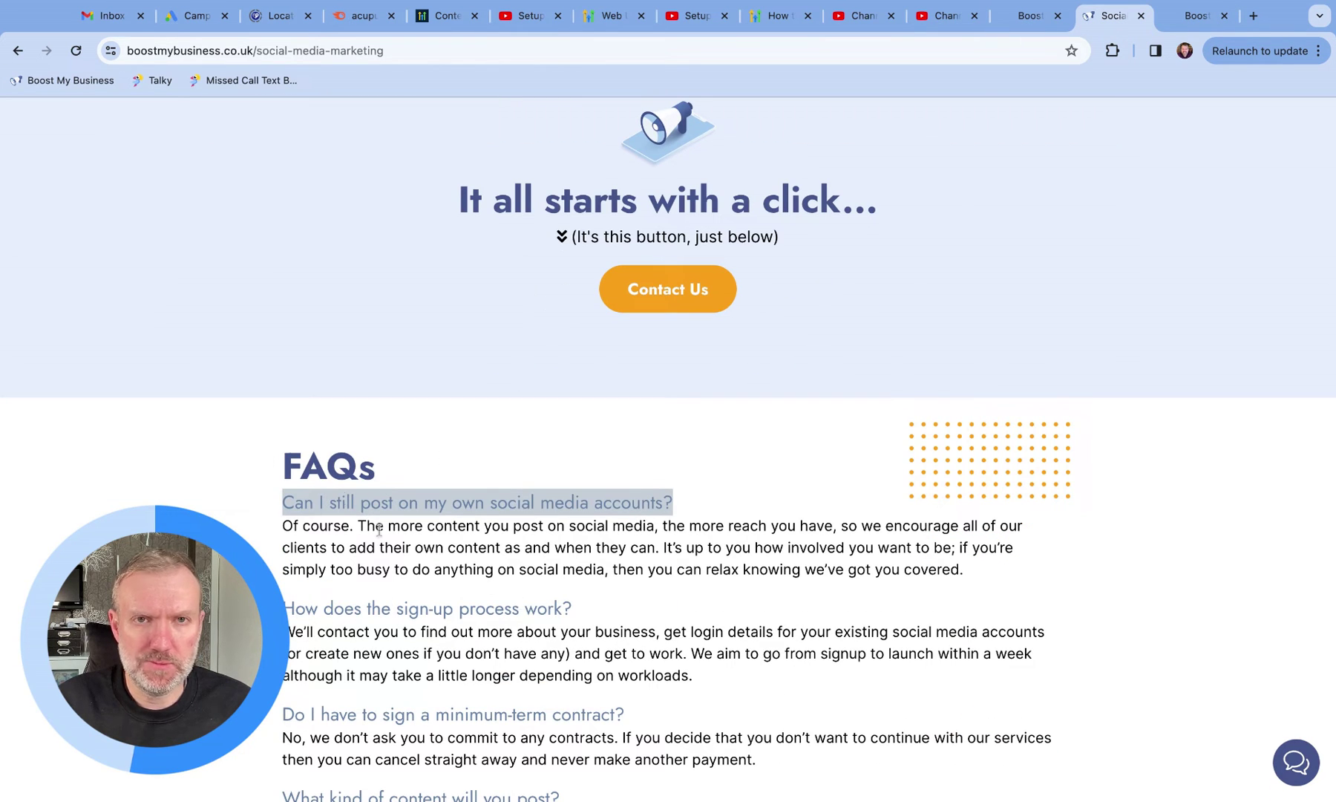
click(763, 570)
scroll(789, 566, up, 4)
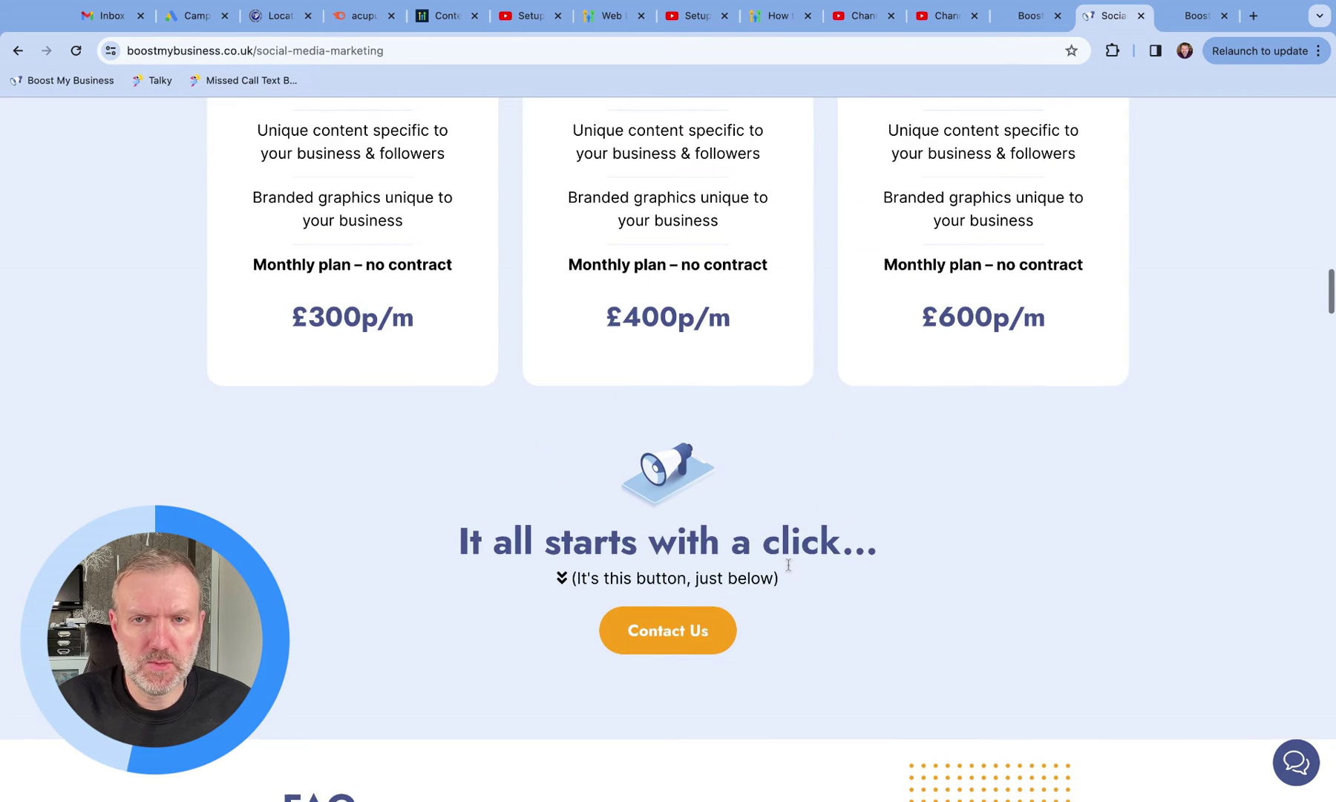
scroll(788, 566, up, 5)
scroll(788, 566, up, 1)
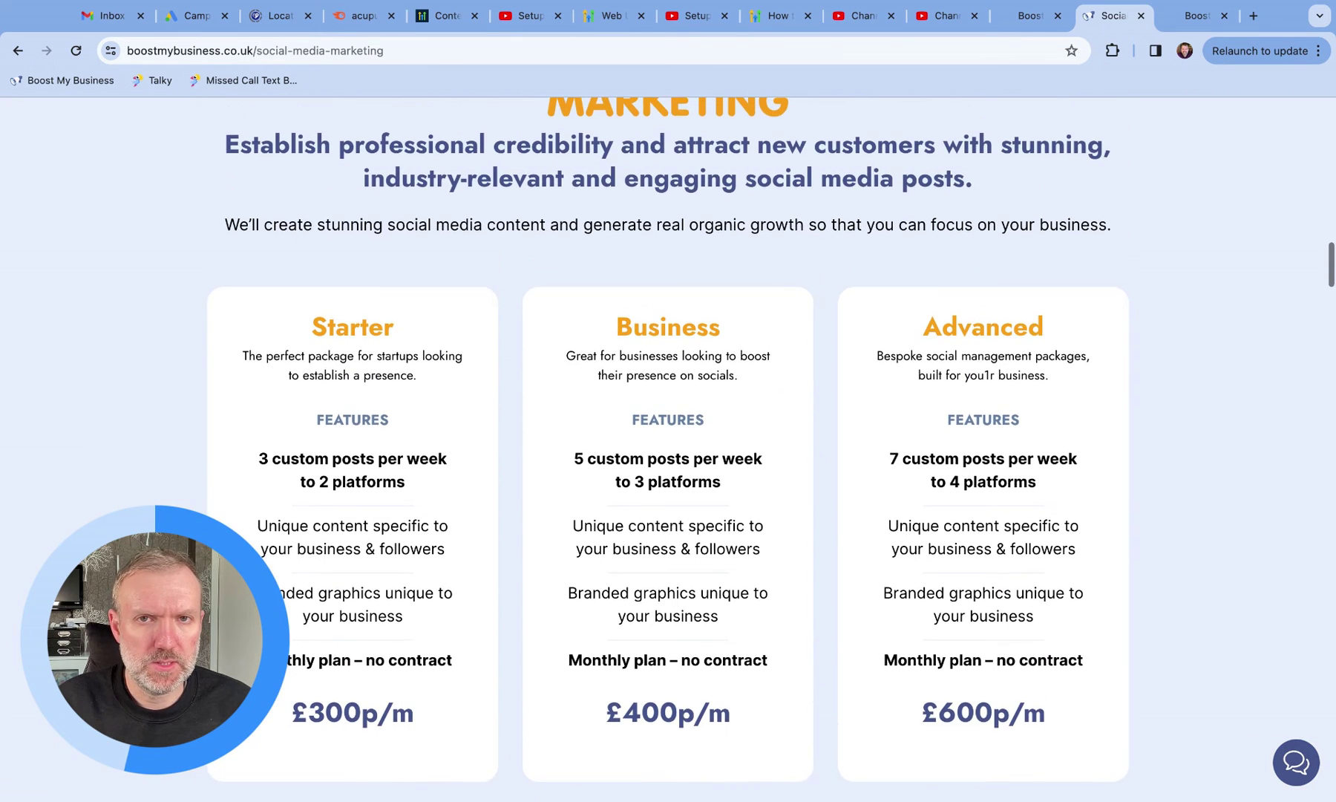
scroll(788, 565, down, 1)
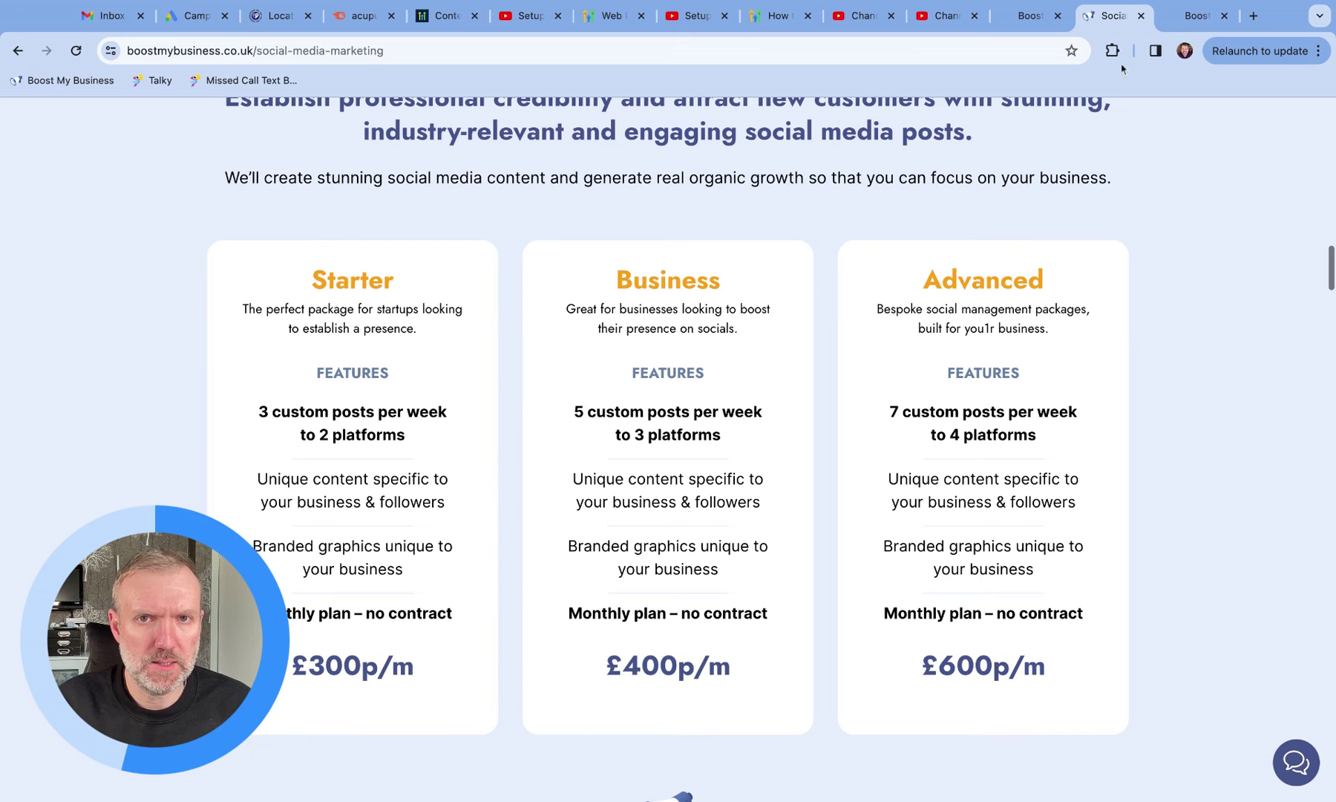
click(1032, 16)
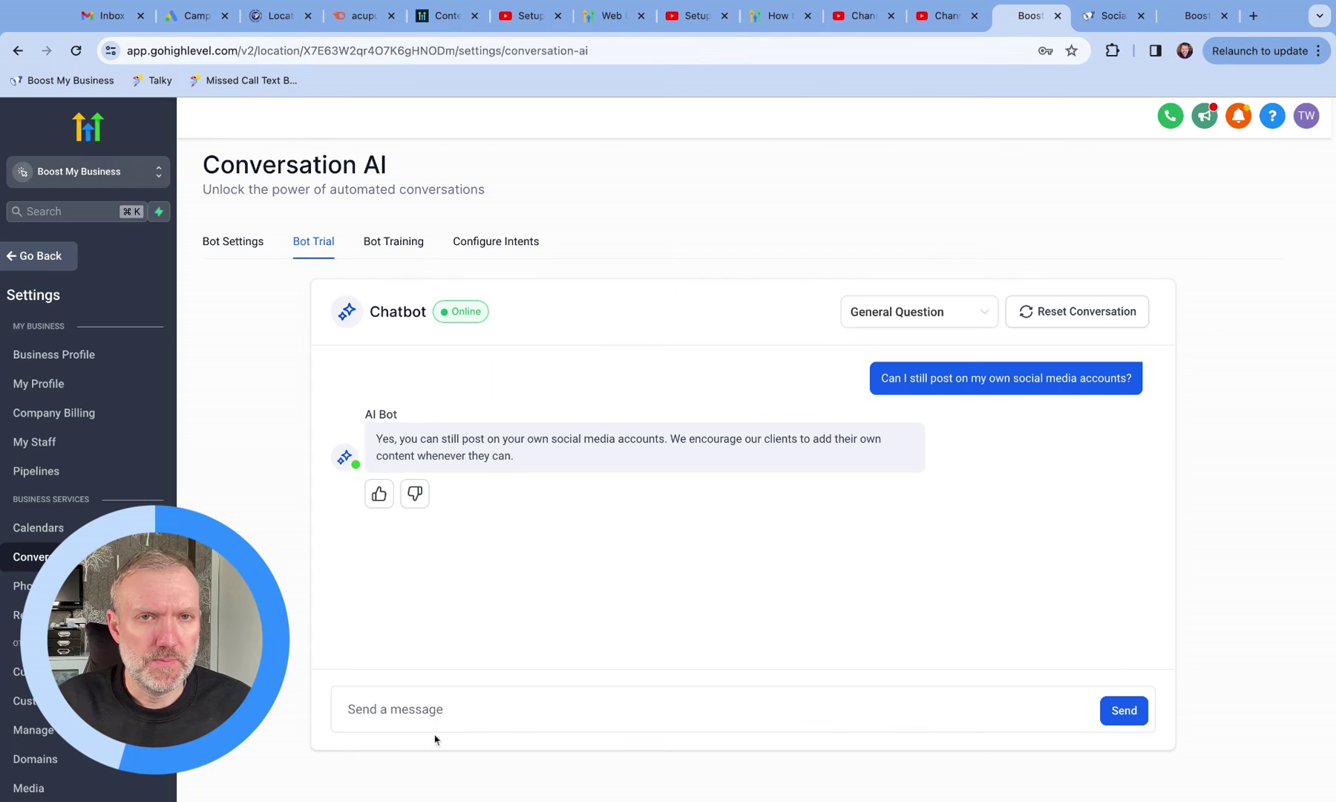
Step: Ask the trial bot 'How much is the starter package?'
click(438, 707)
text(How muc)
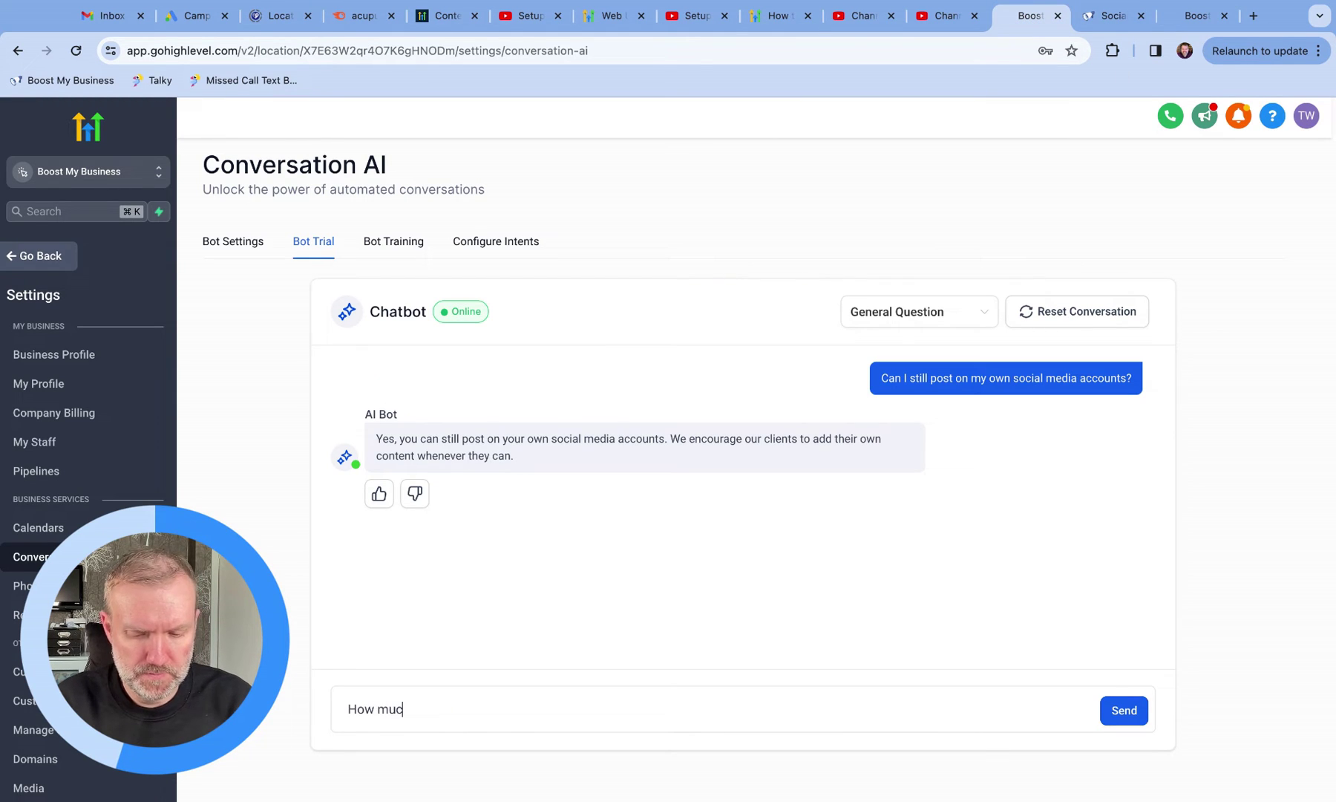
text(h is the starter package)
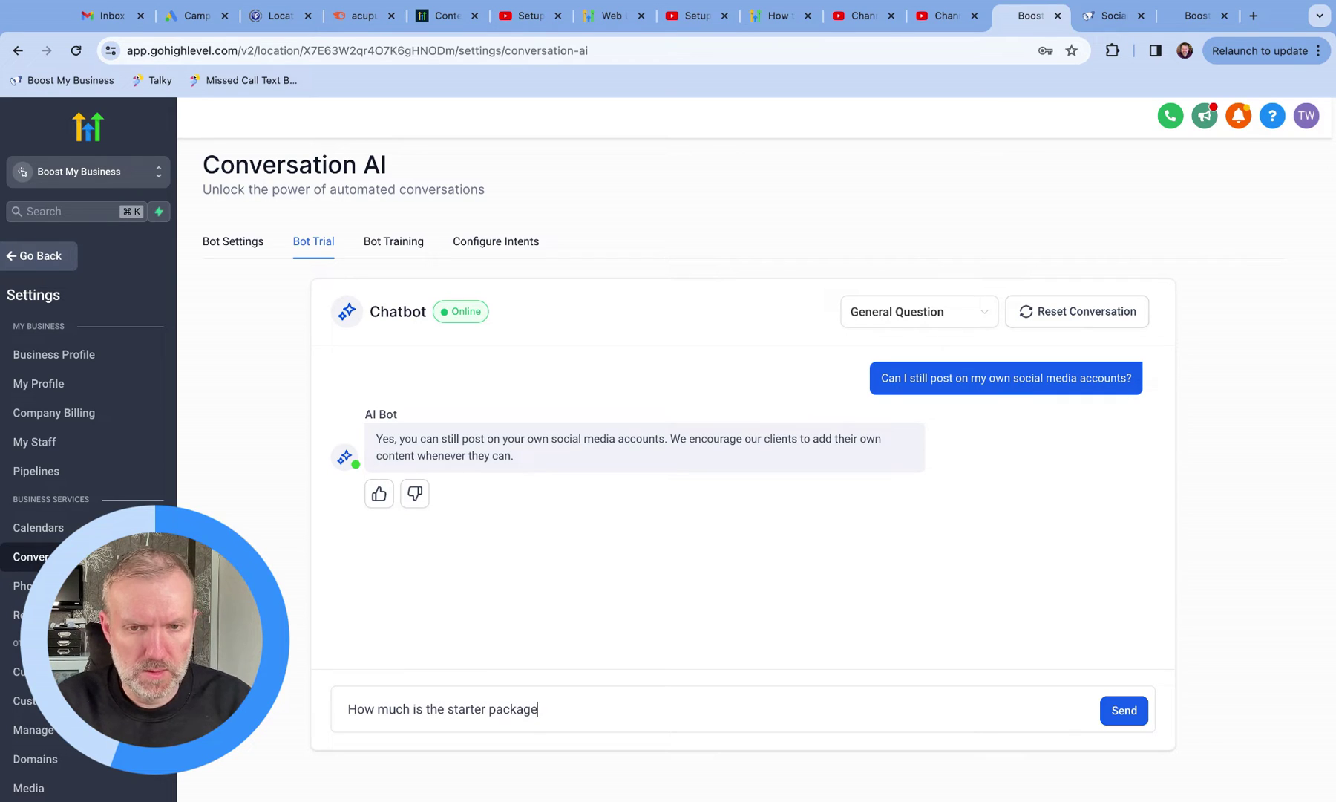
text(?)
click(1108, 711)
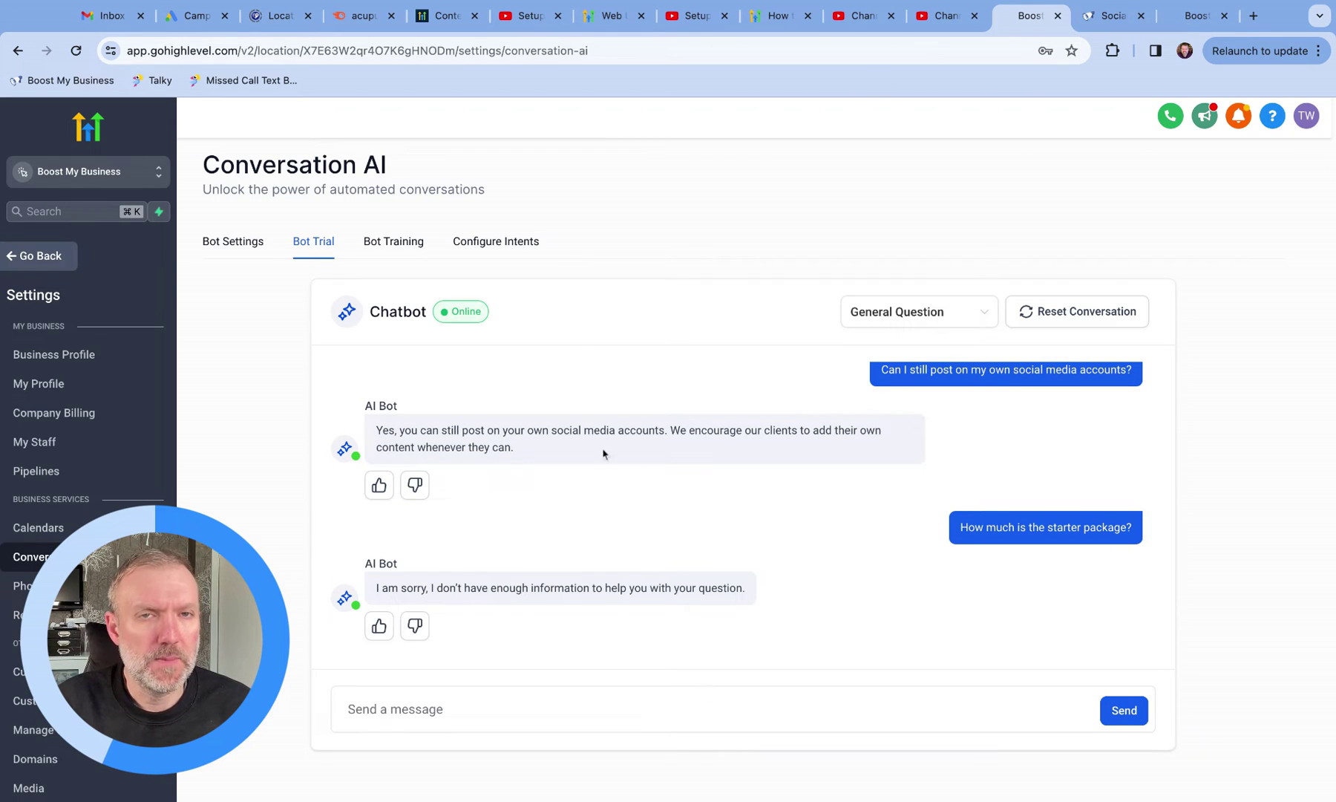
Step: Check the starter package price on the website and thumbs-up the bot's social-posting answer
click(1150, 6)
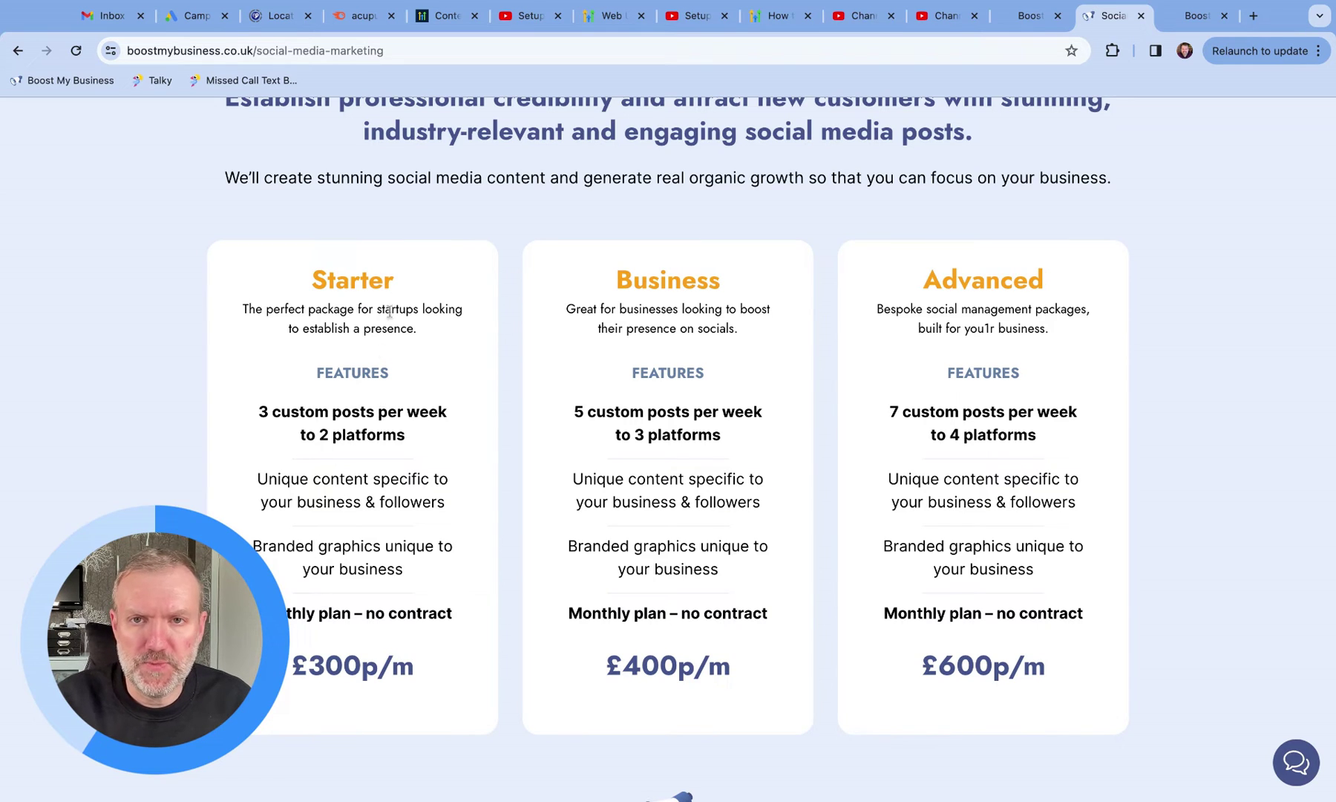
click(1030, 18)
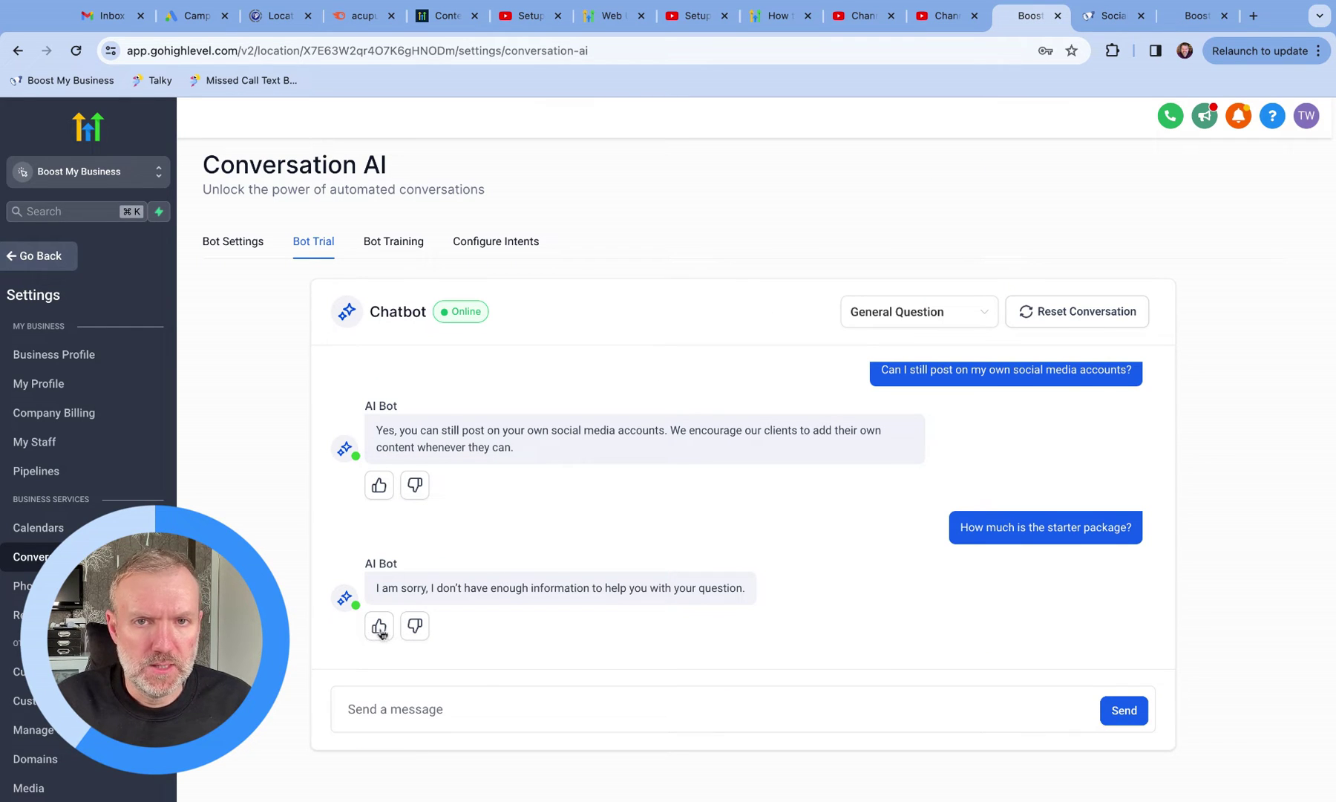
click(380, 485)
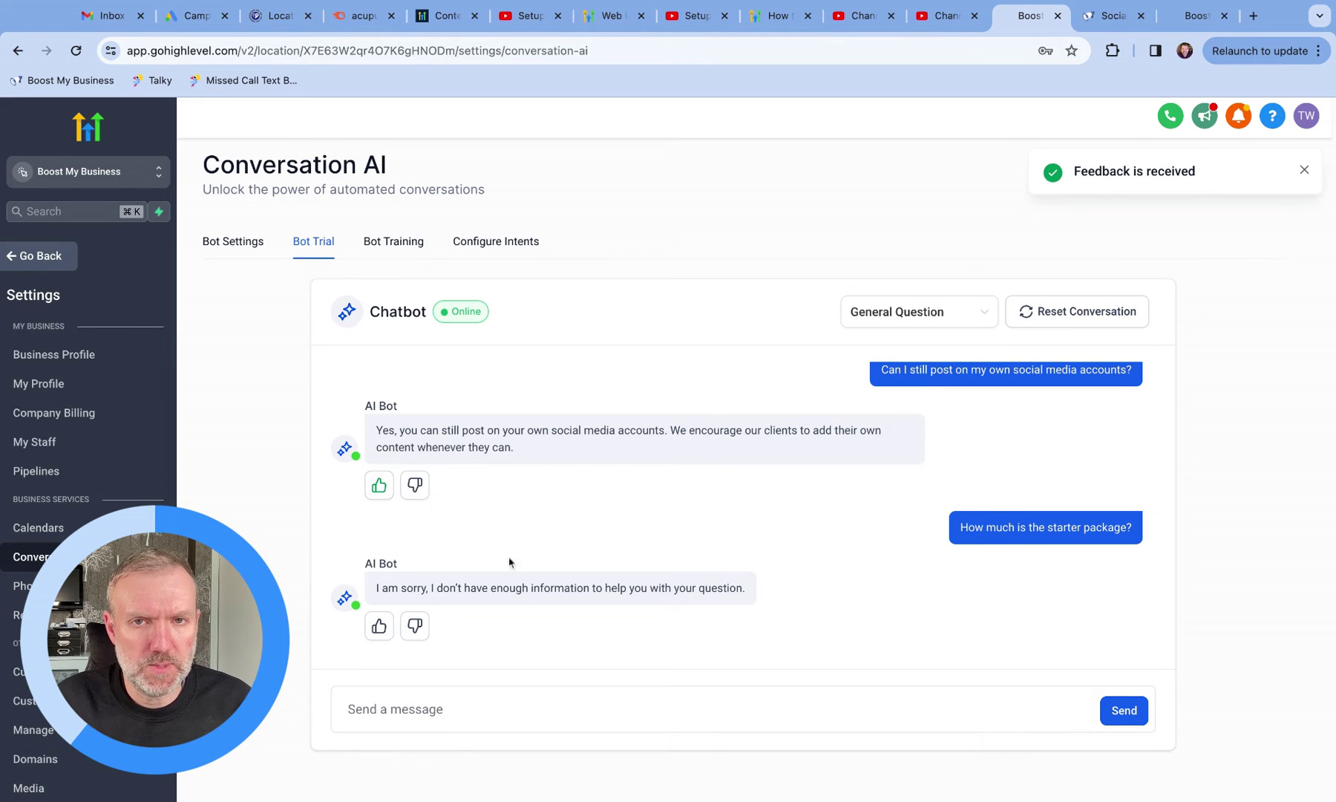
Step: Flag the price reply and retrain the bot with 'The starter package is £300 per month.'
click(415, 628)
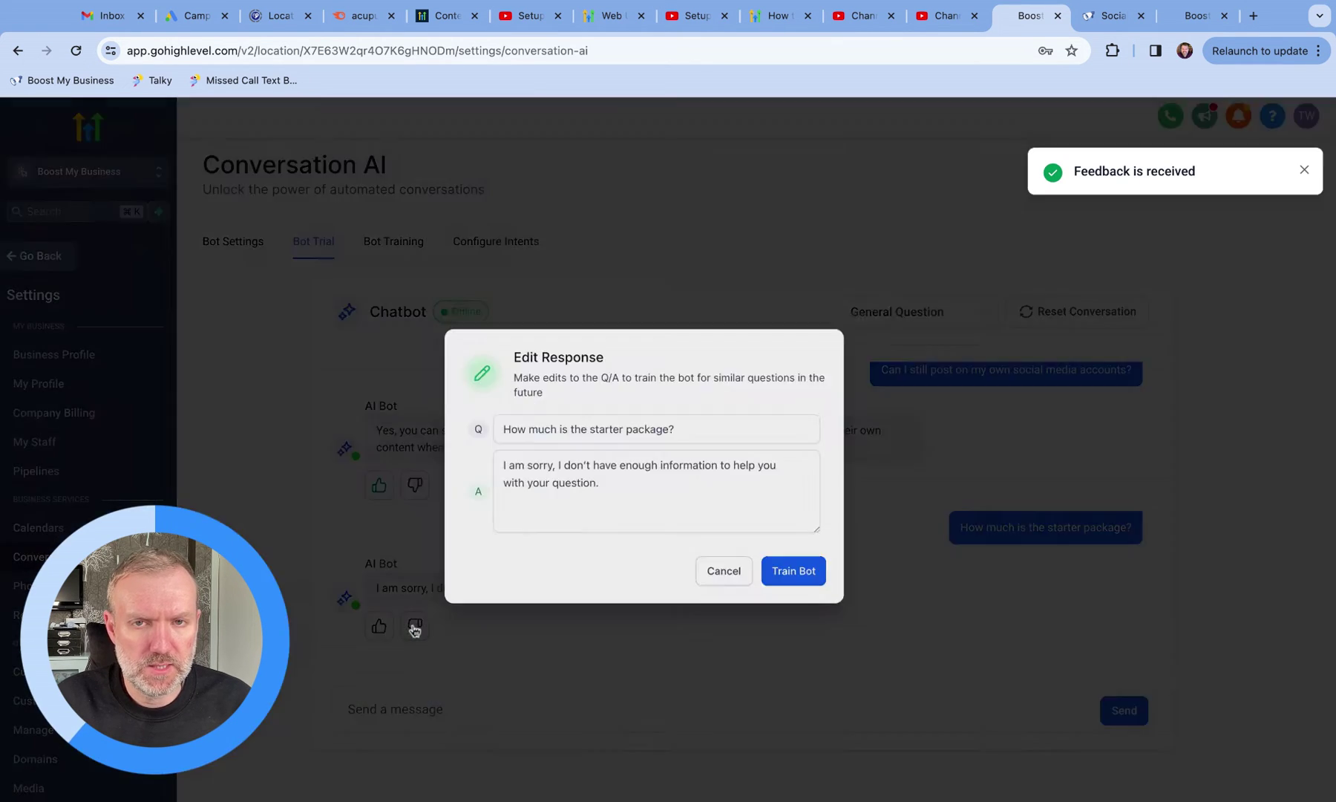
click(619, 475)
triple_click(637, 472)
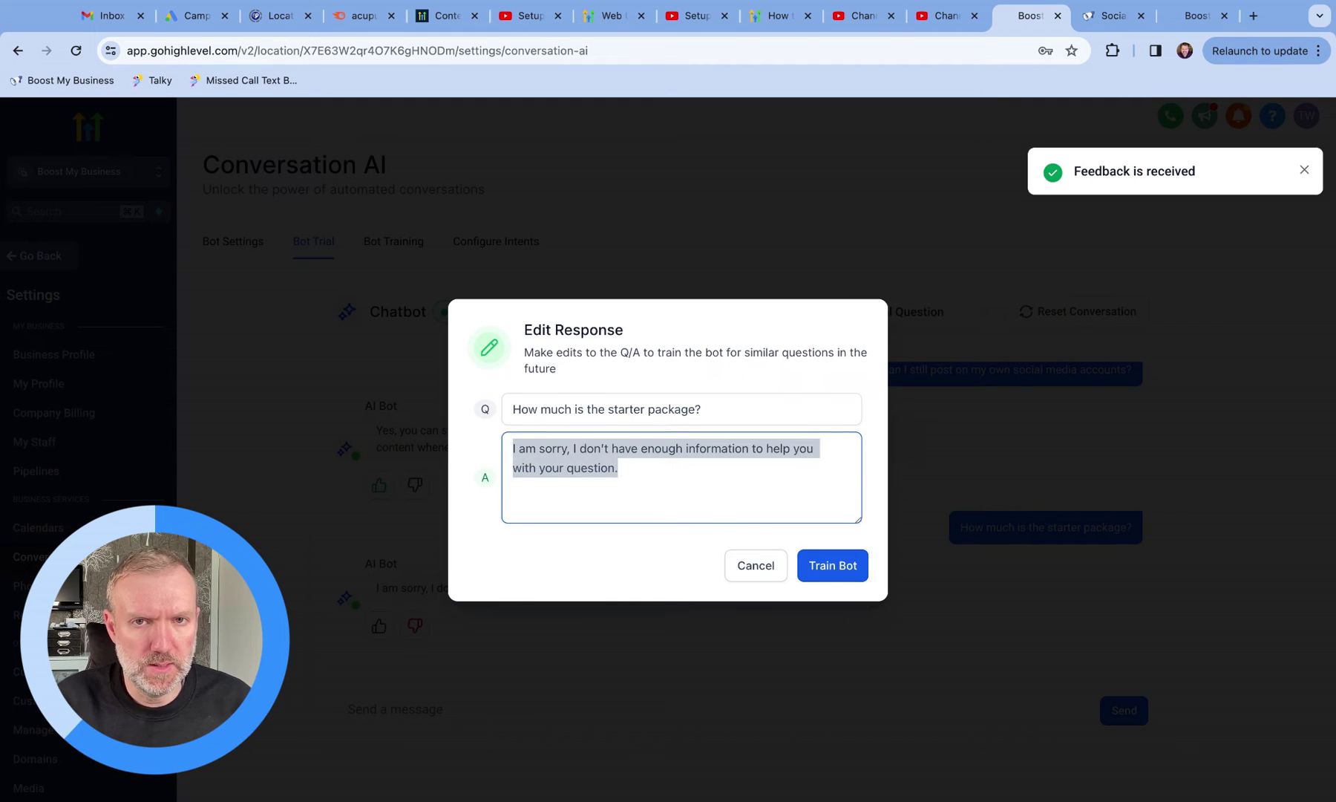
click(1113, 16)
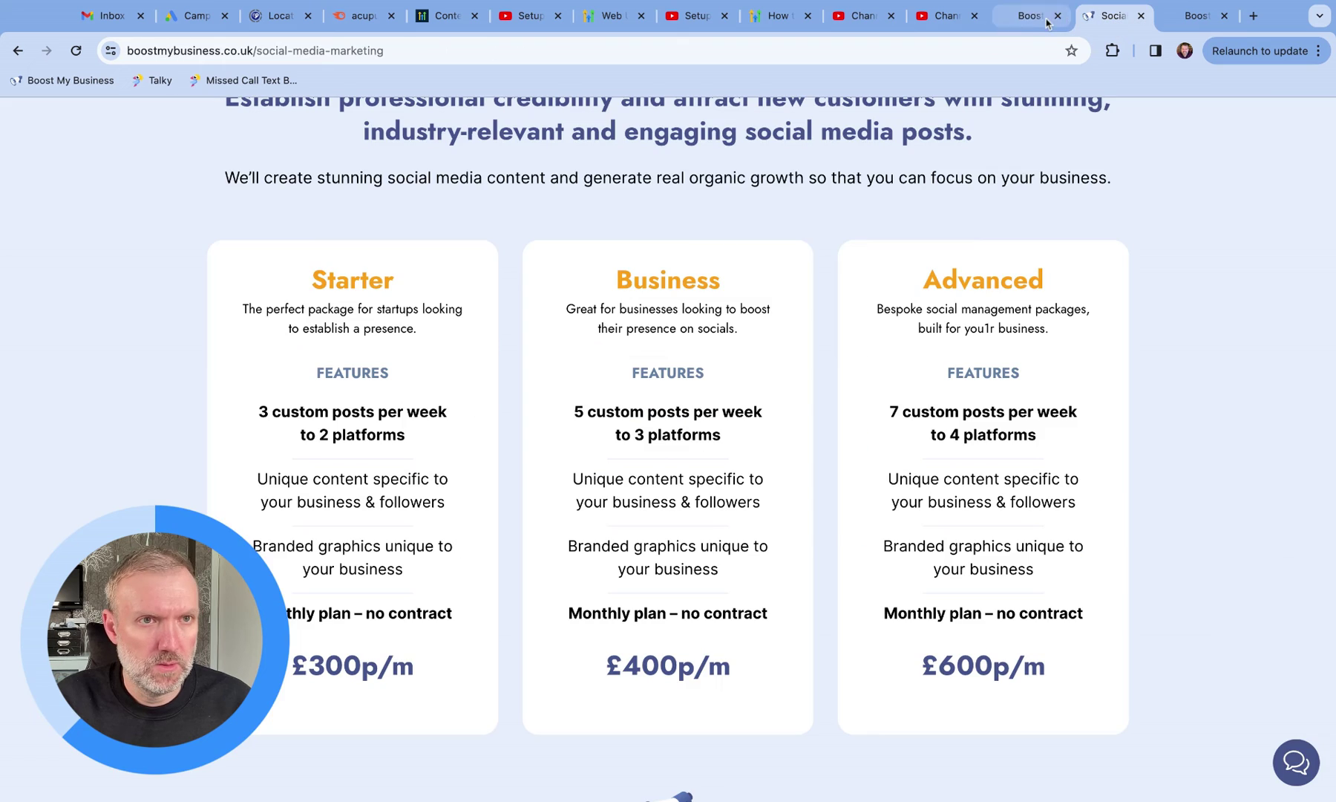
click(1032, 21)
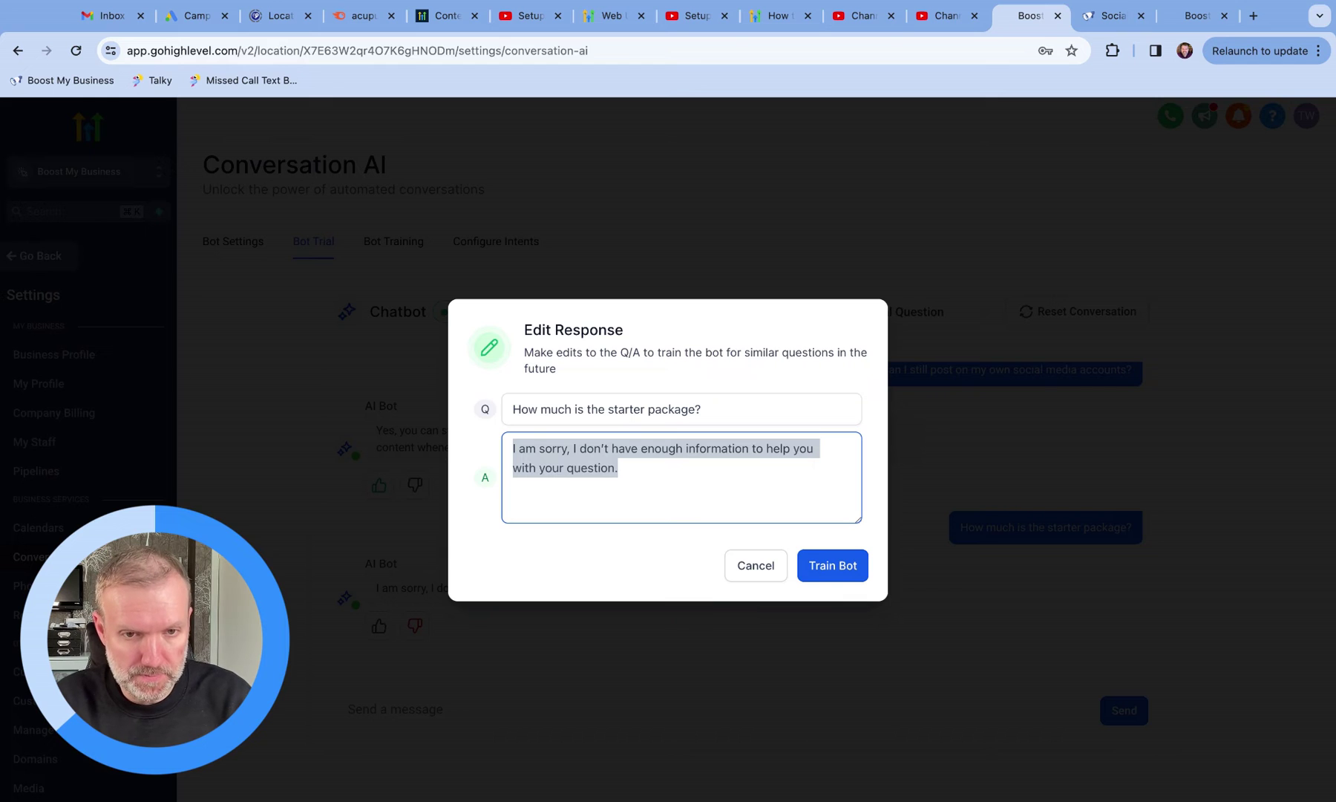
text(The starter )
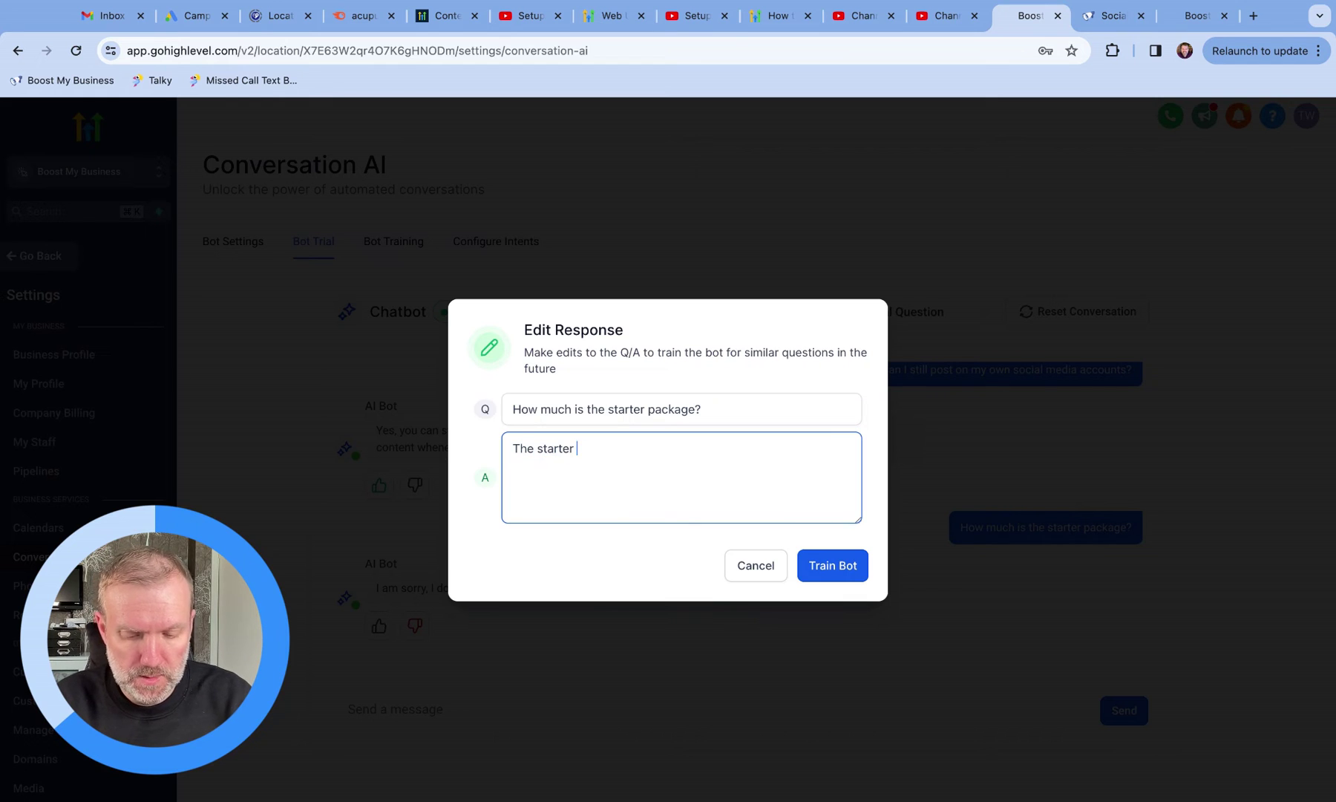
text(package is £300 per month)
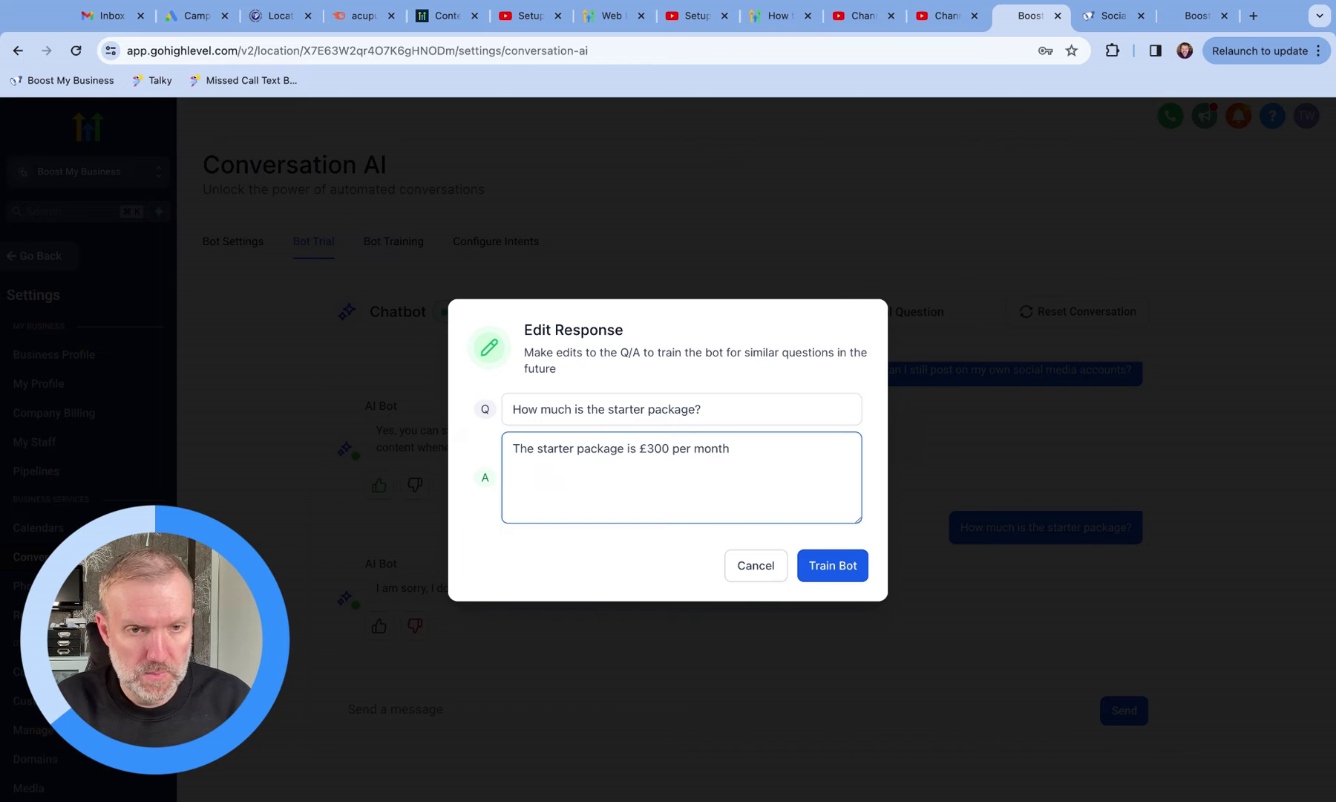
text(.)
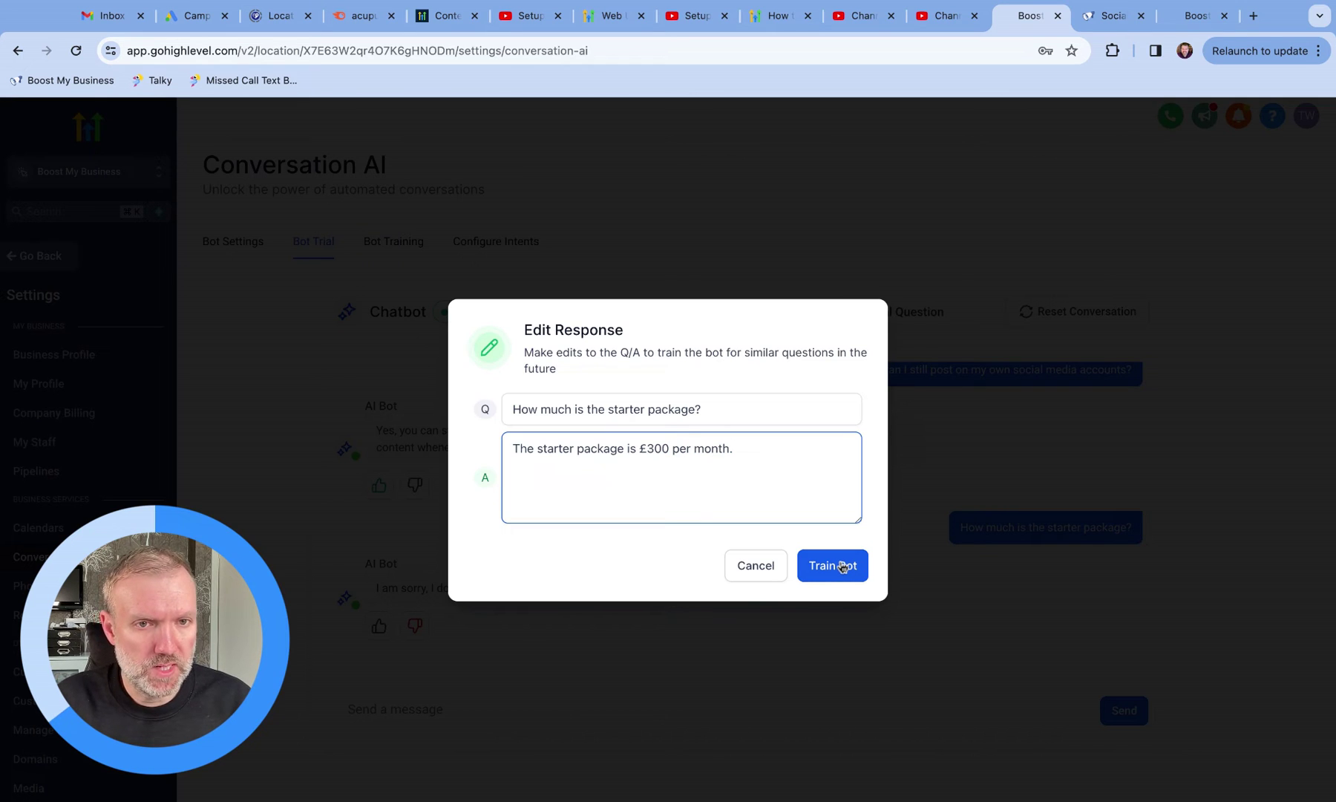
click(842, 567)
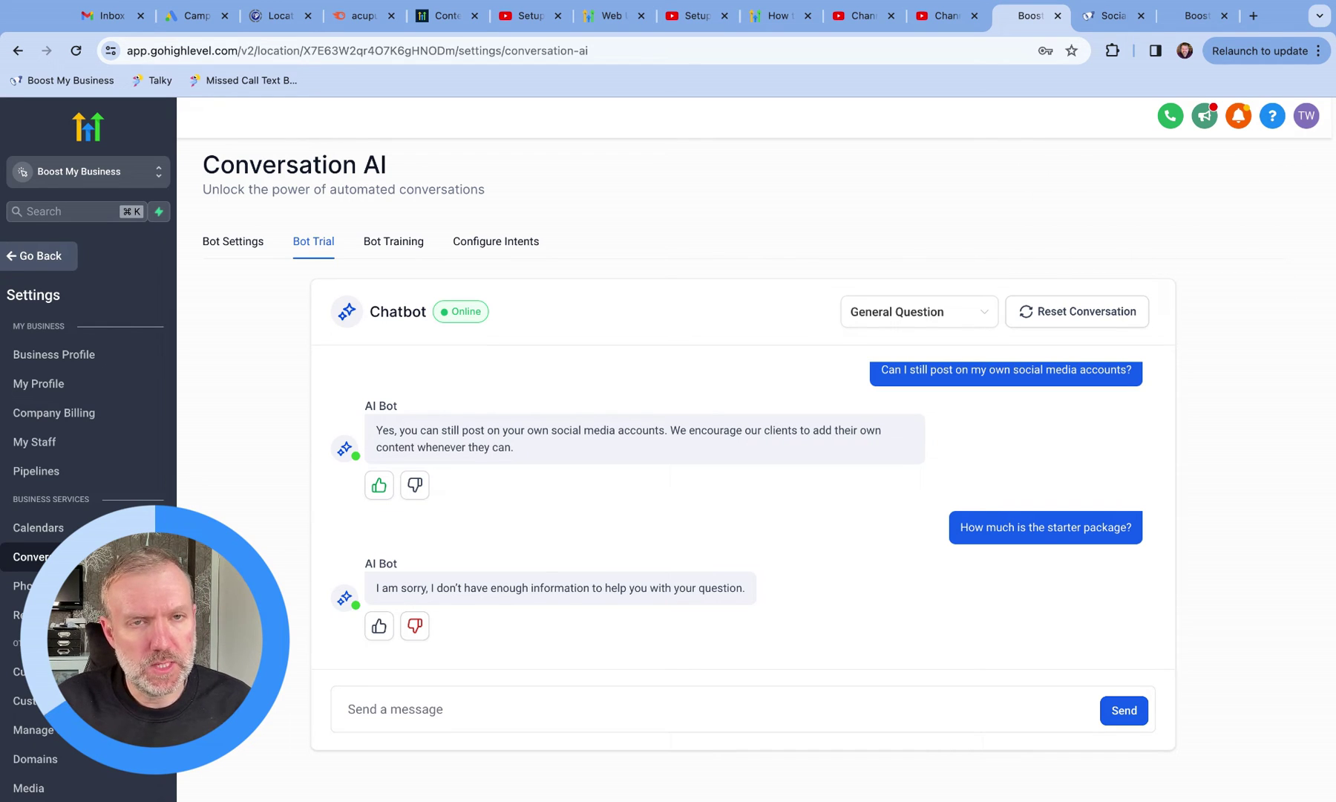
Step: Go to Bot Training and scroll down to the Customize bot responses FAQ list
scroll(998, 505, up, 1)
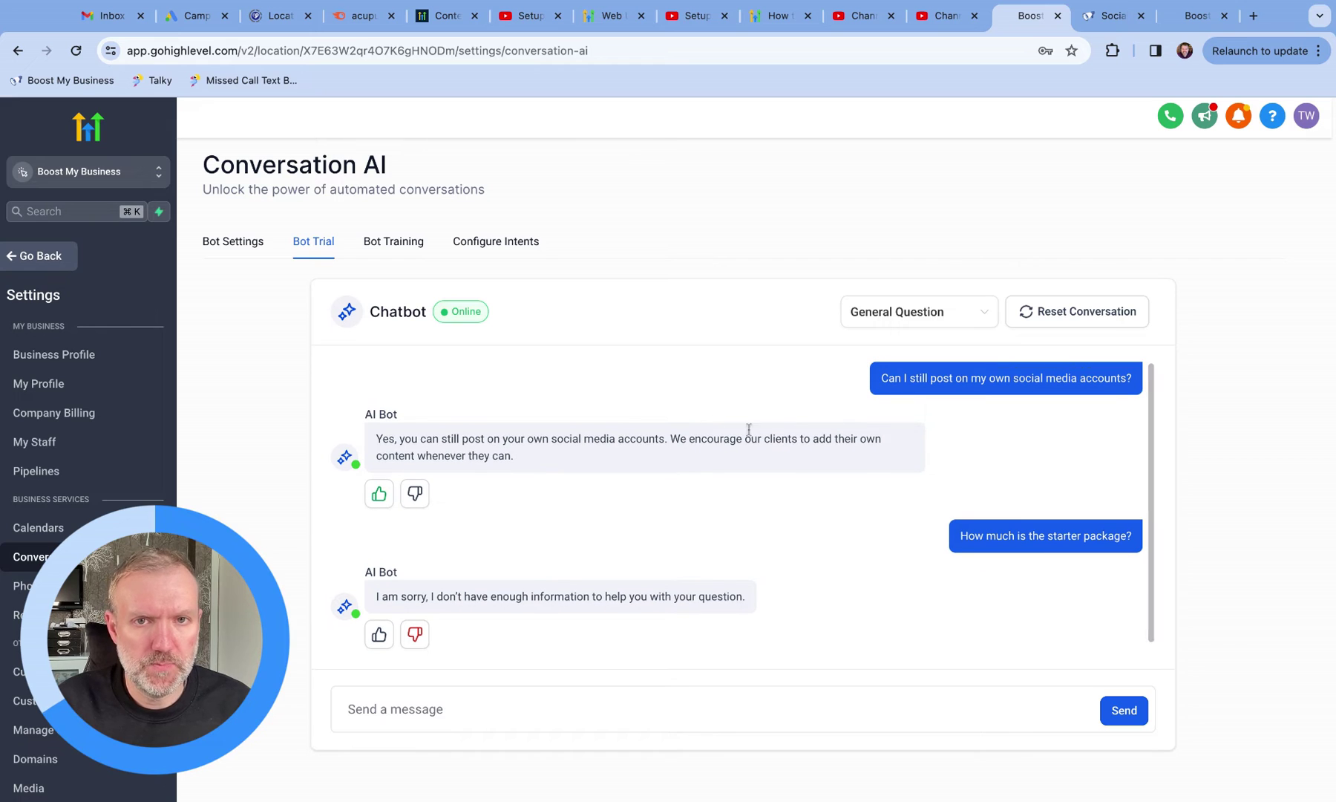
click(390, 247)
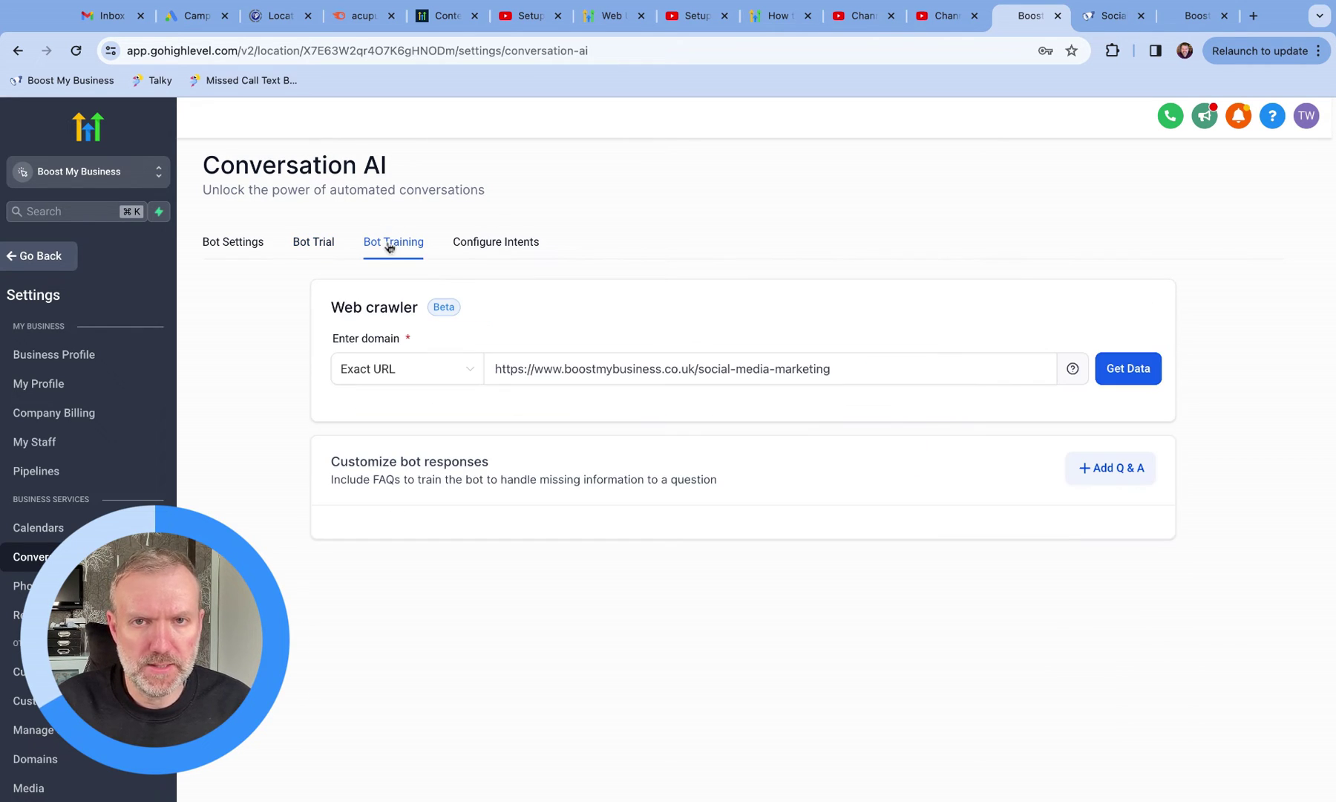
scroll(581, 668, down, 2)
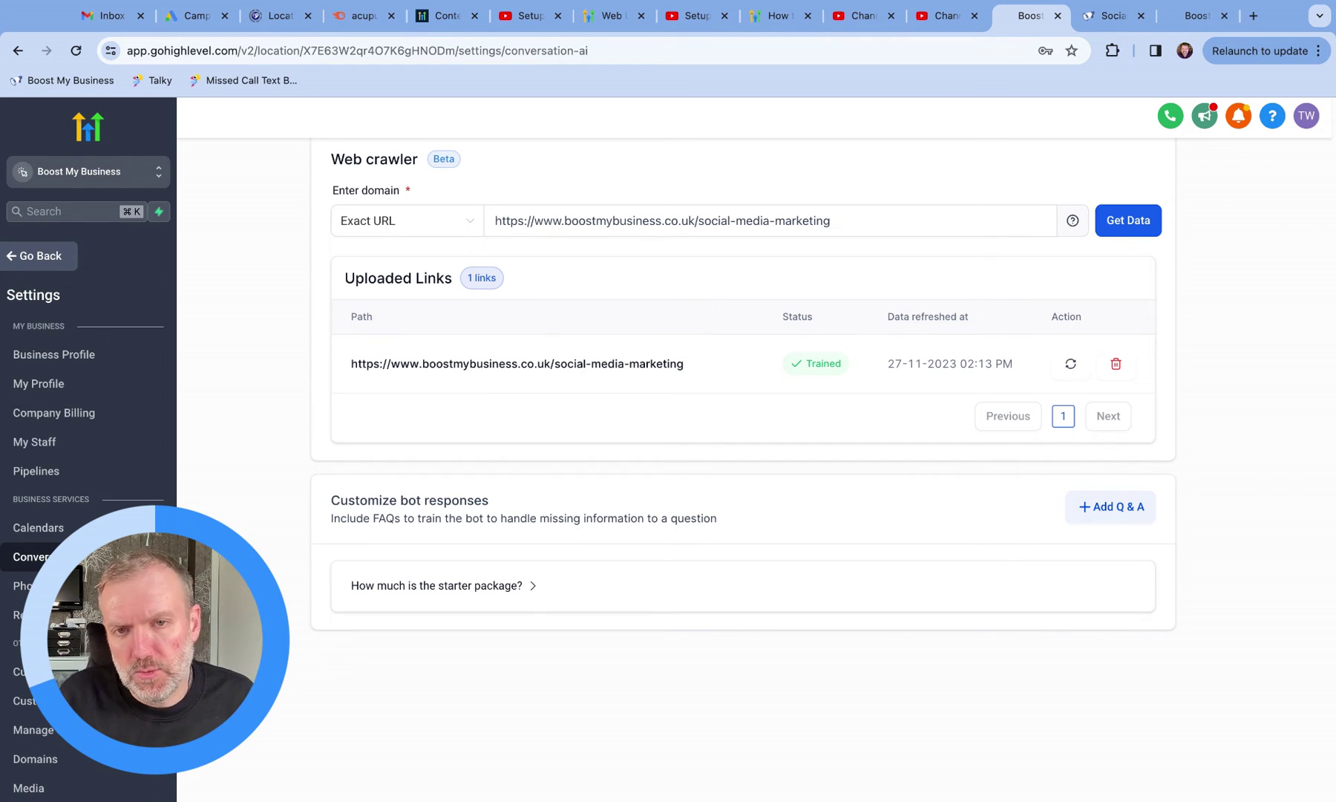
Step: Save a Q&A 'What's your phone number?' answered with the business phone number
click(1084, 508)
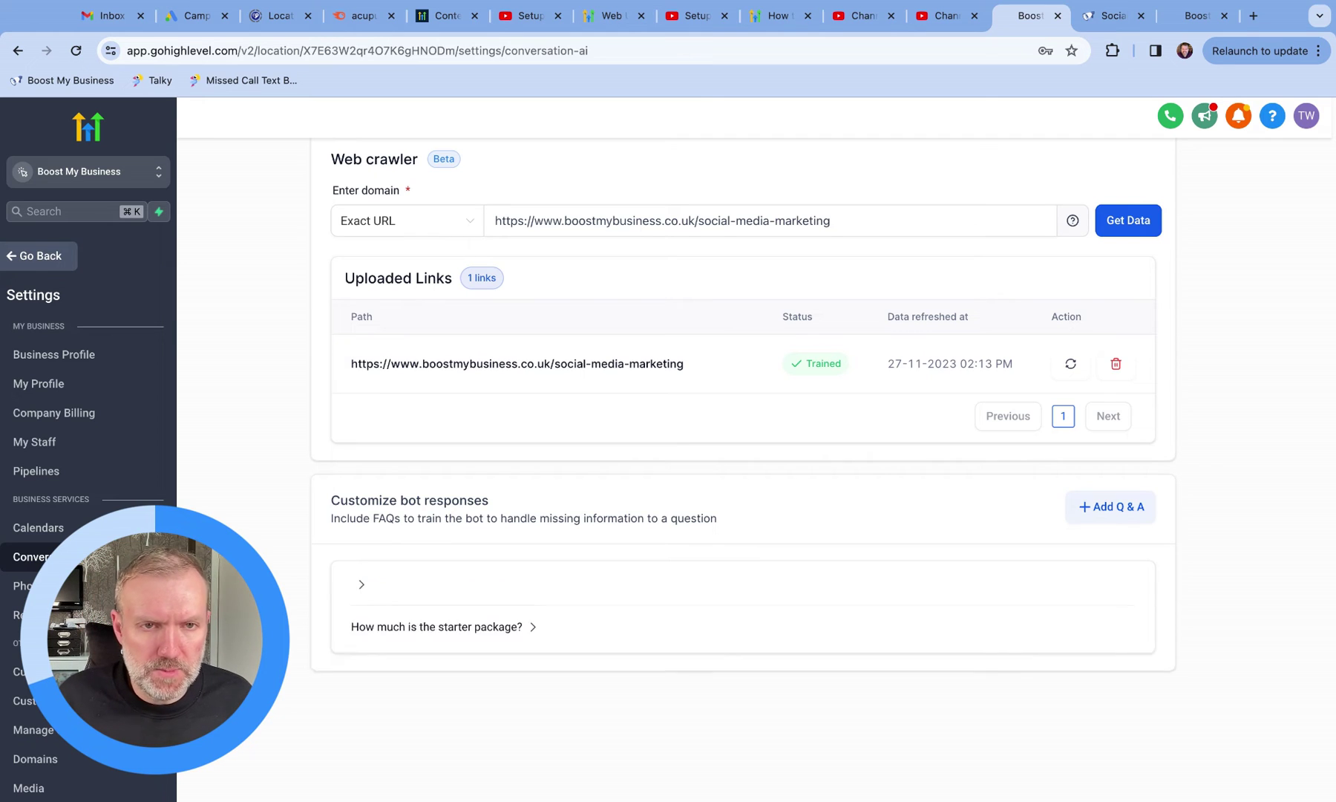
click(416, 628)
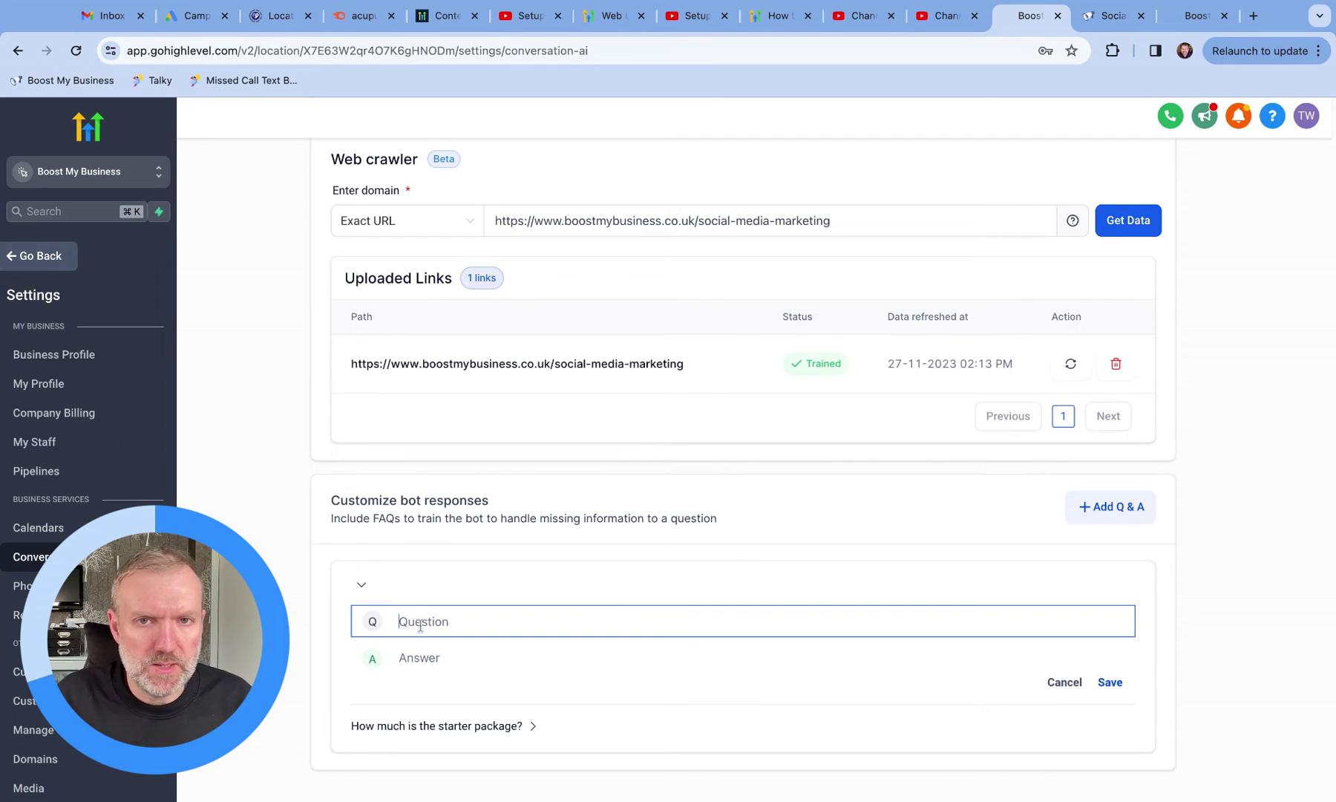
text(What's)
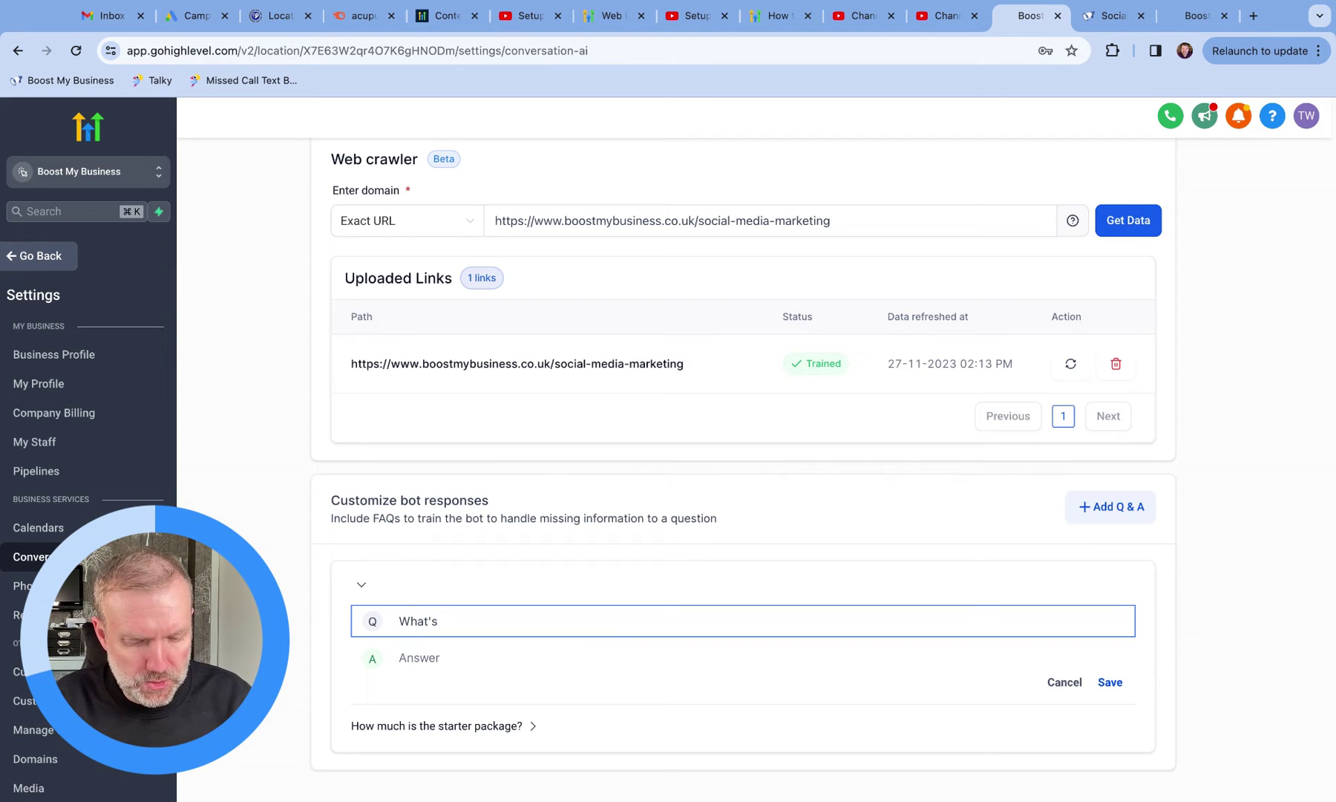
text( your )
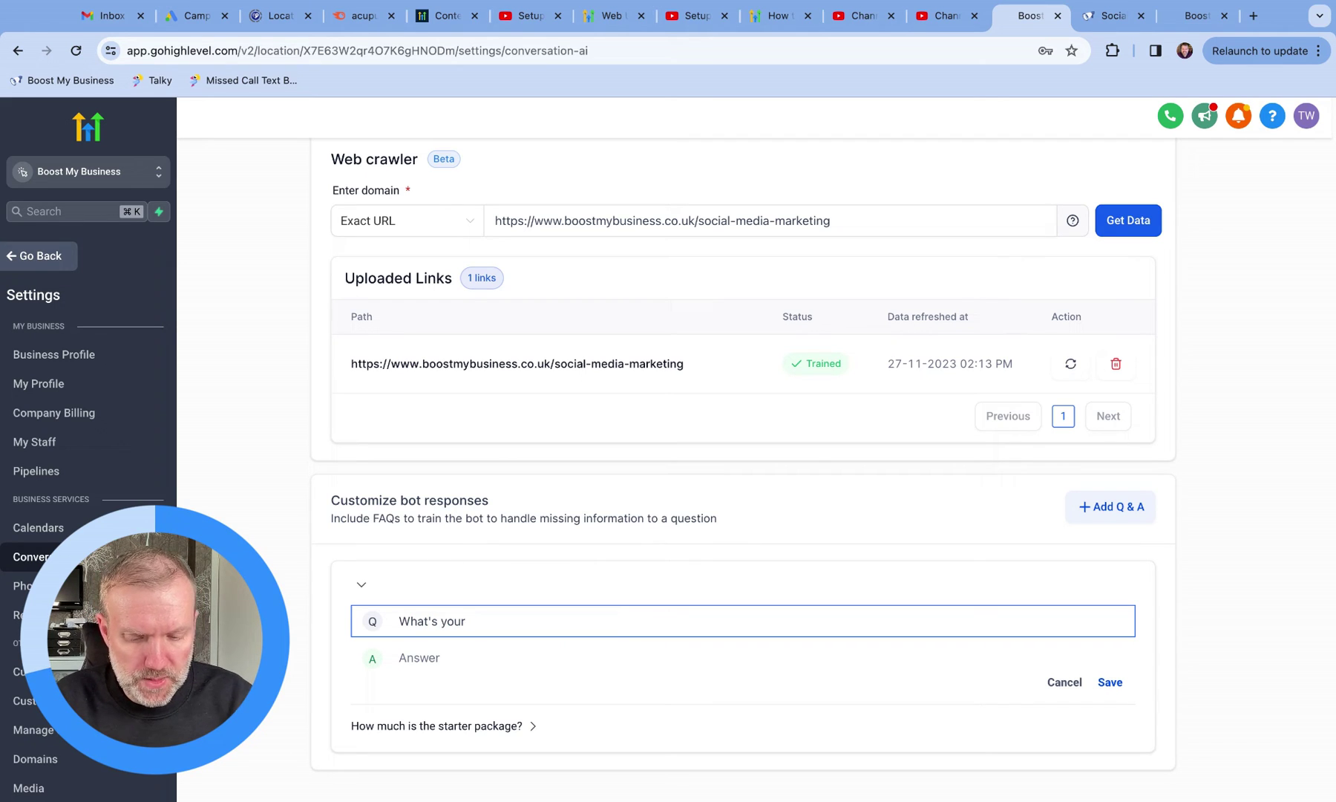
text(phone)
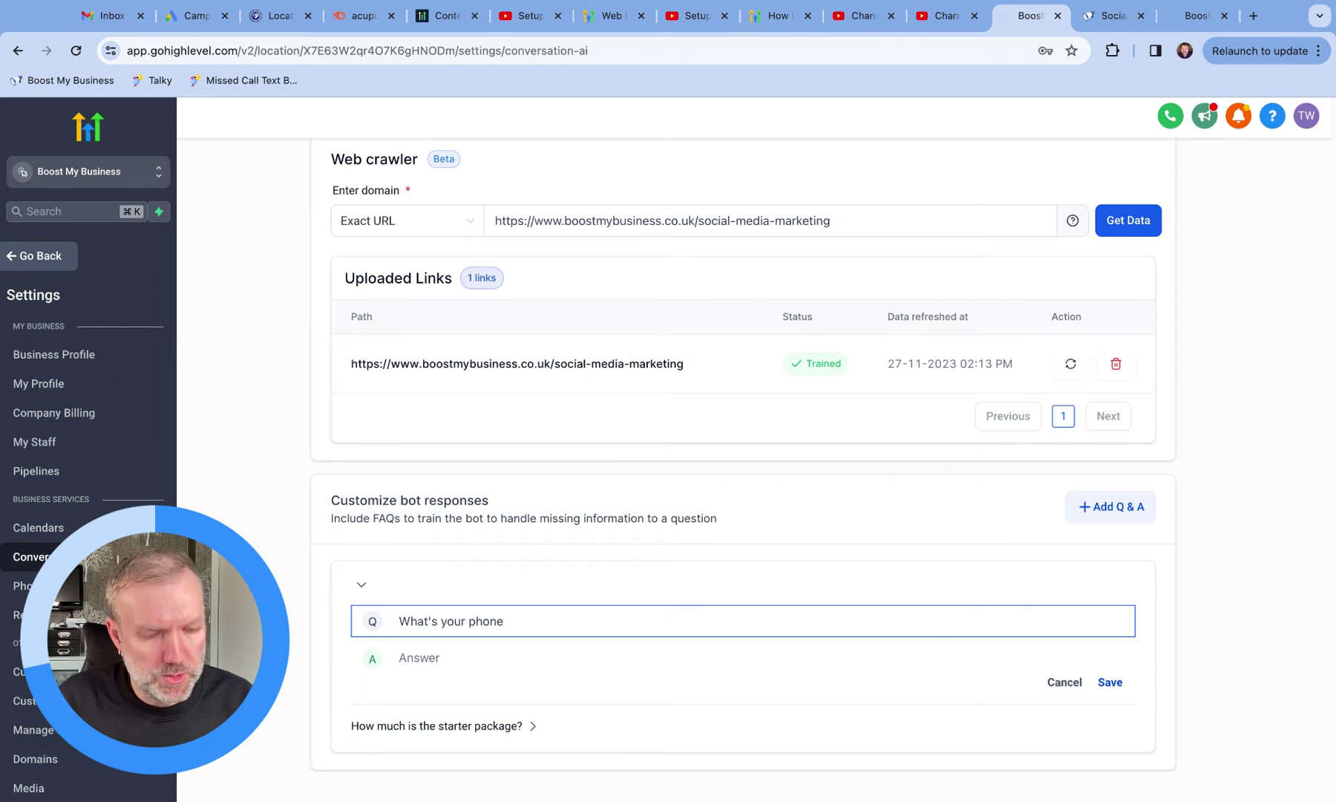
text( number)
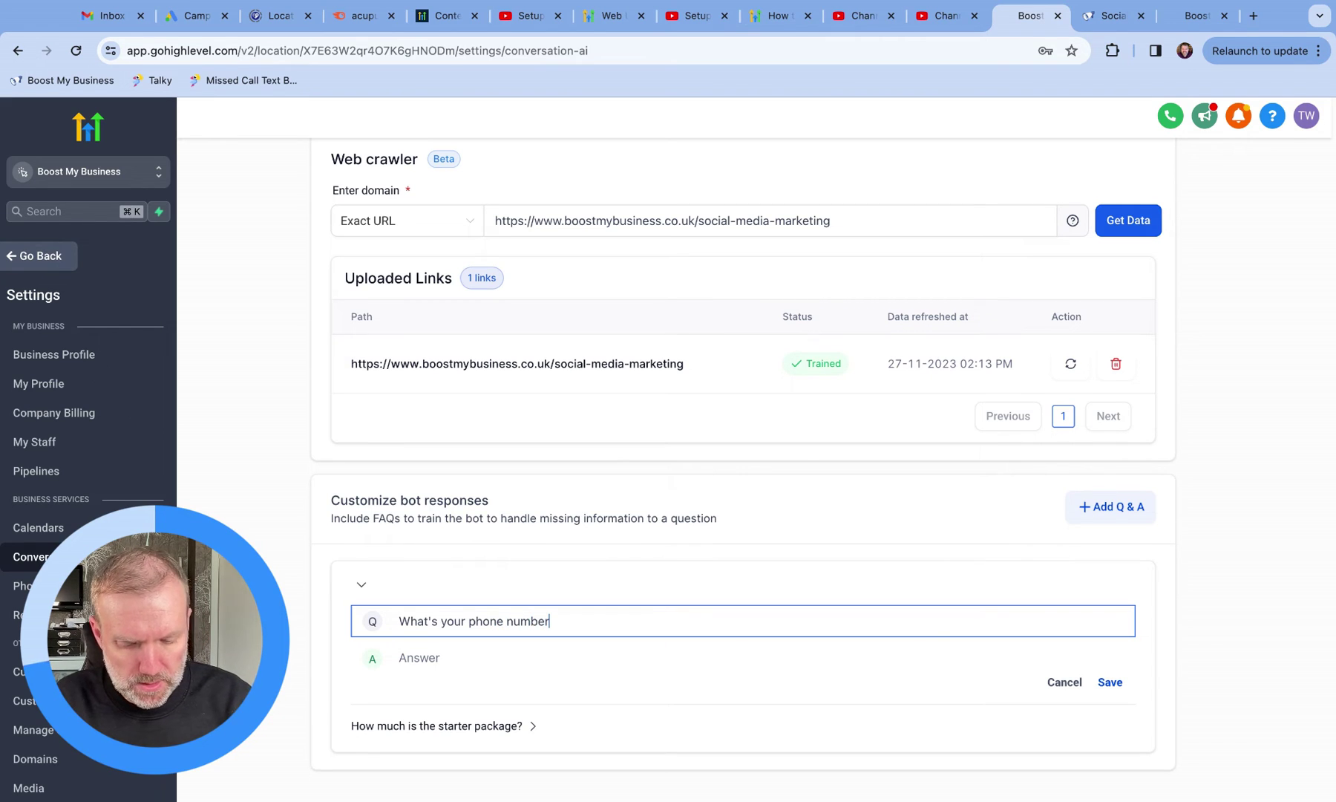
text(?)
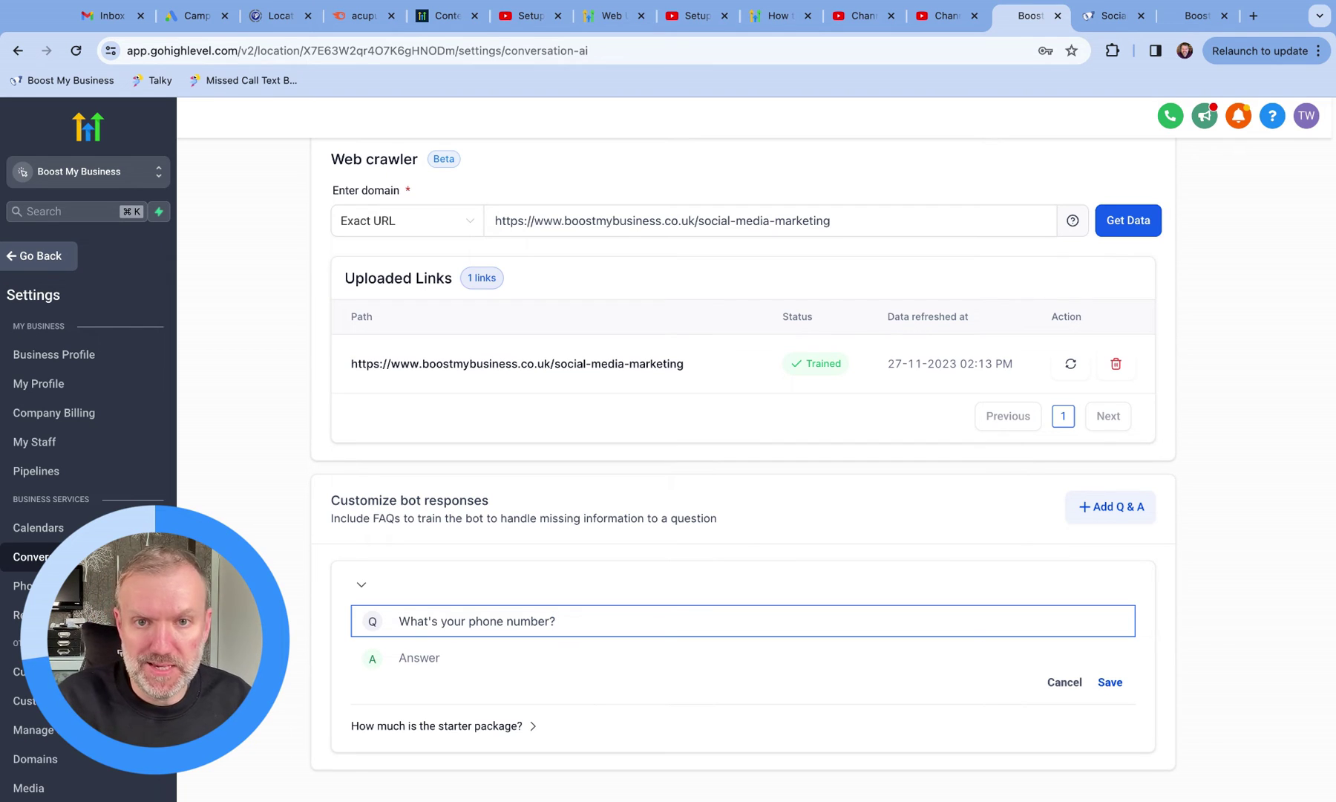
click(527, 663)
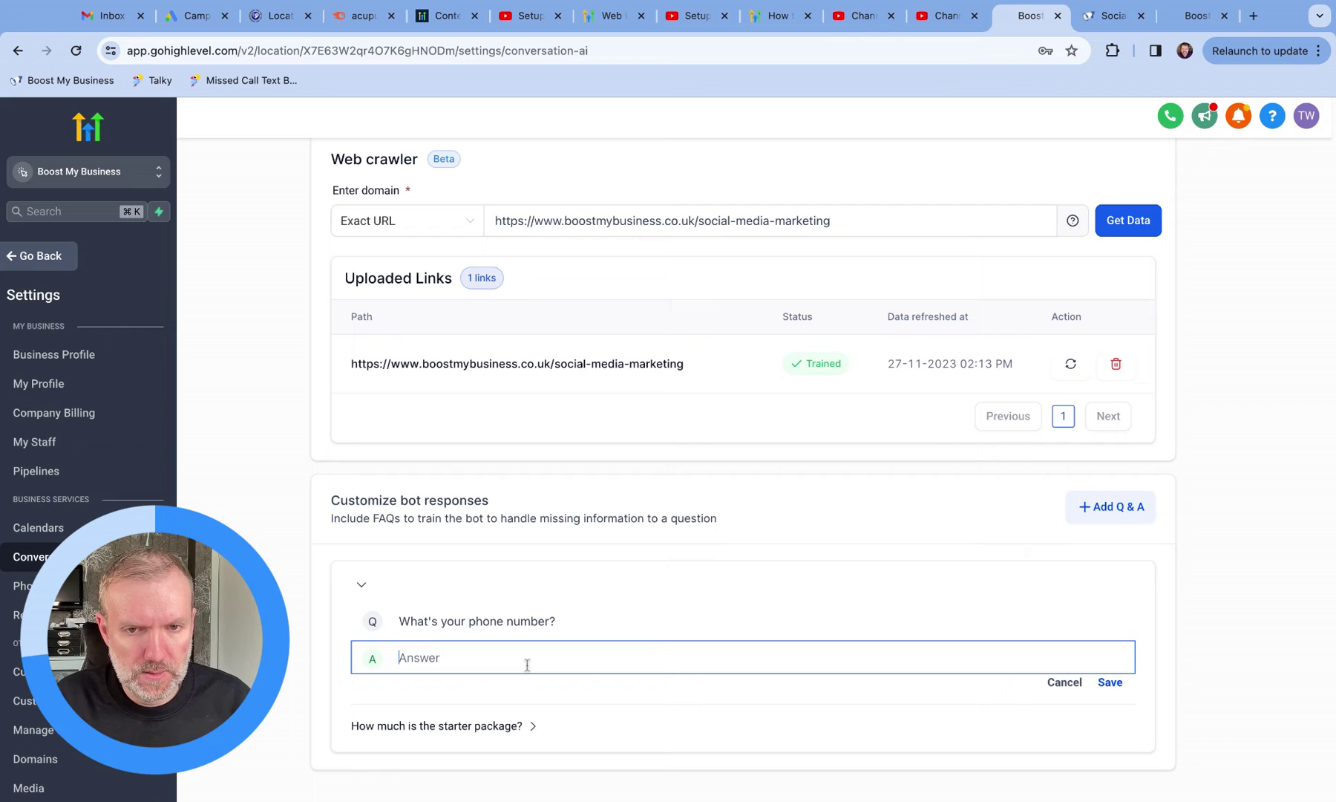
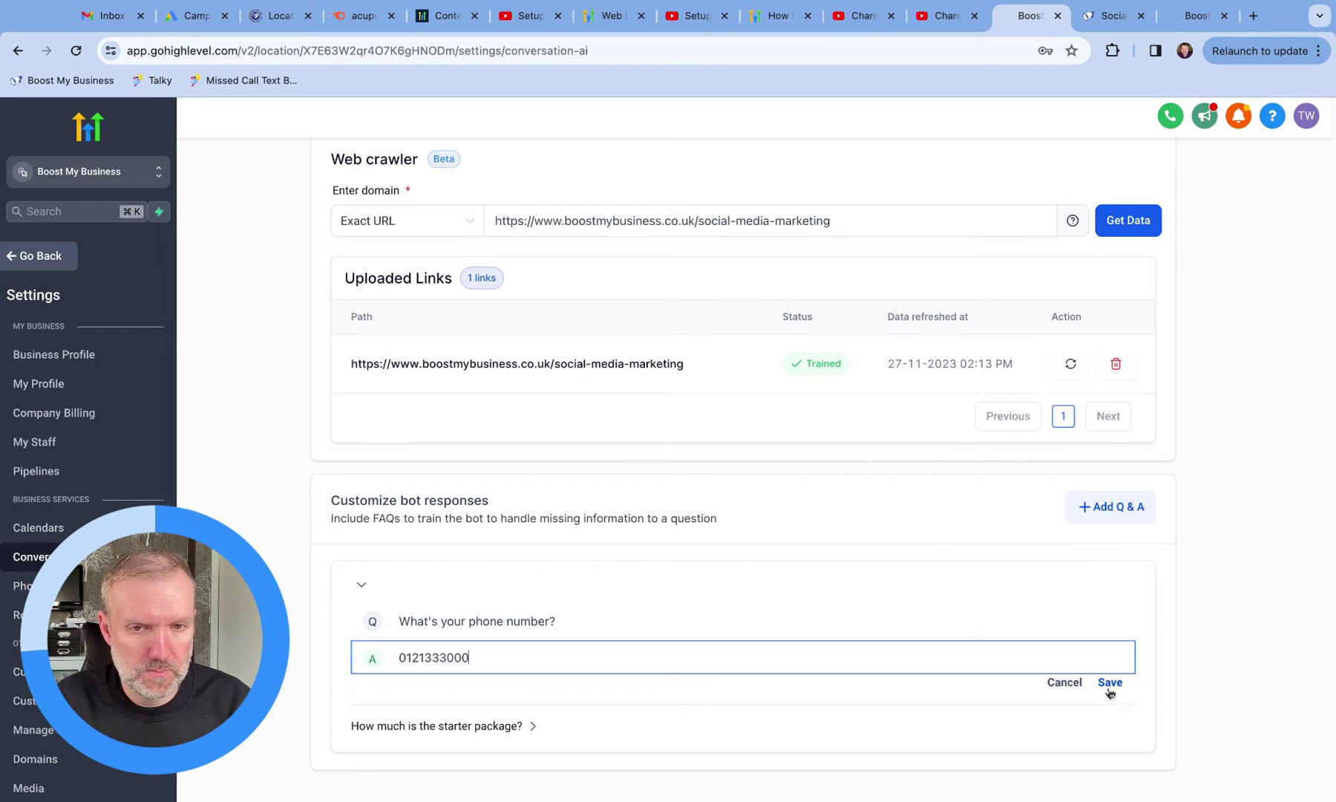
click(1110, 683)
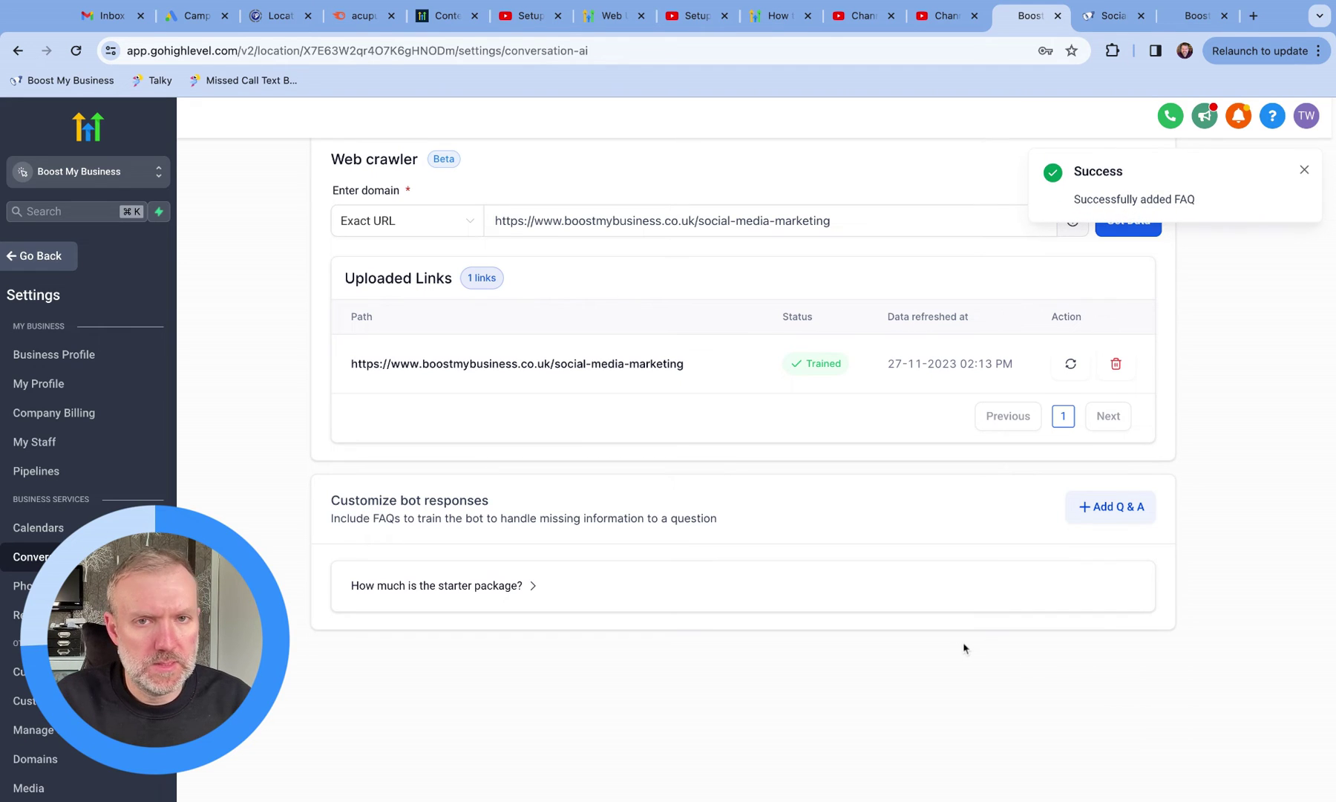
Step: Reload the Bot Training page and scroll back to the top
click(75, 50)
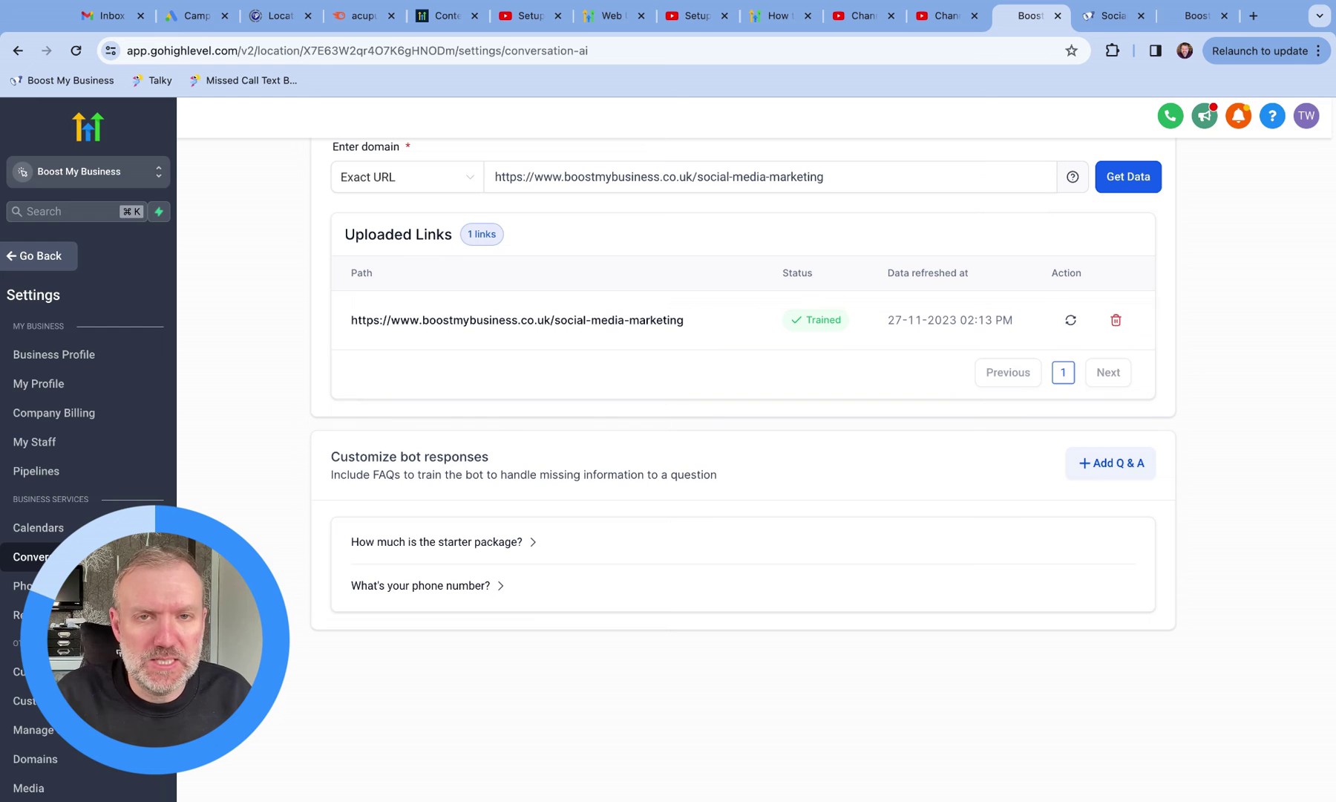
scroll(926, 701, up, 5)
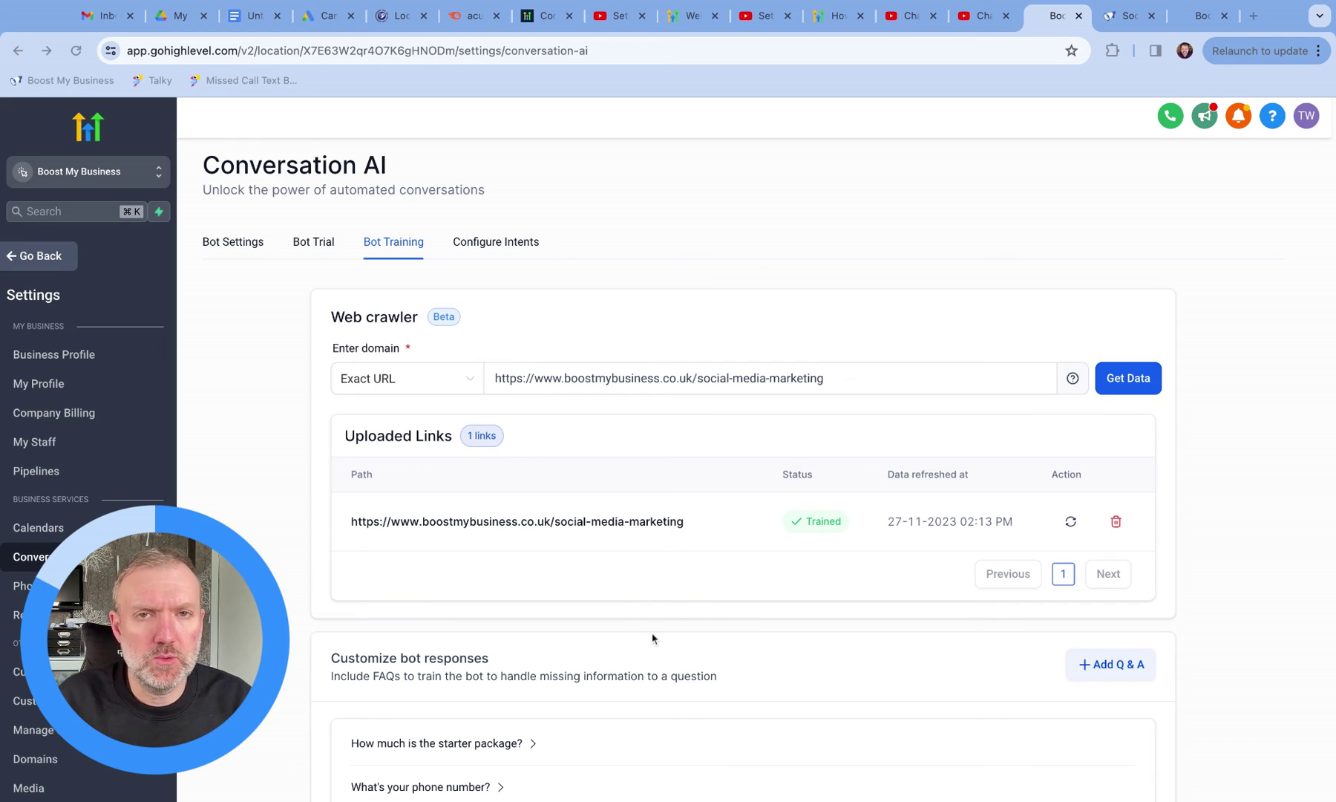
Step: Rename the untitled pricing Google Doc to 'Pricing'
click(251, 18)
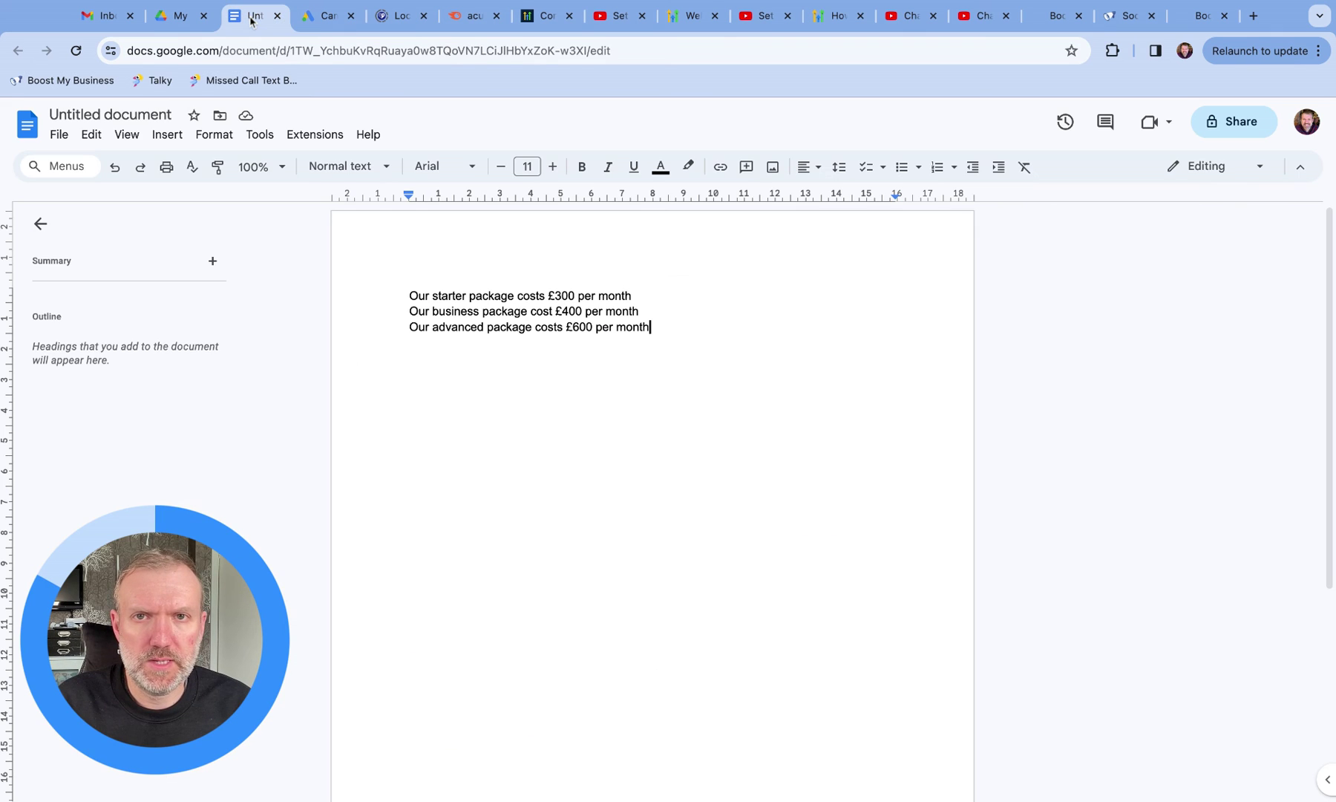
click(110, 113)
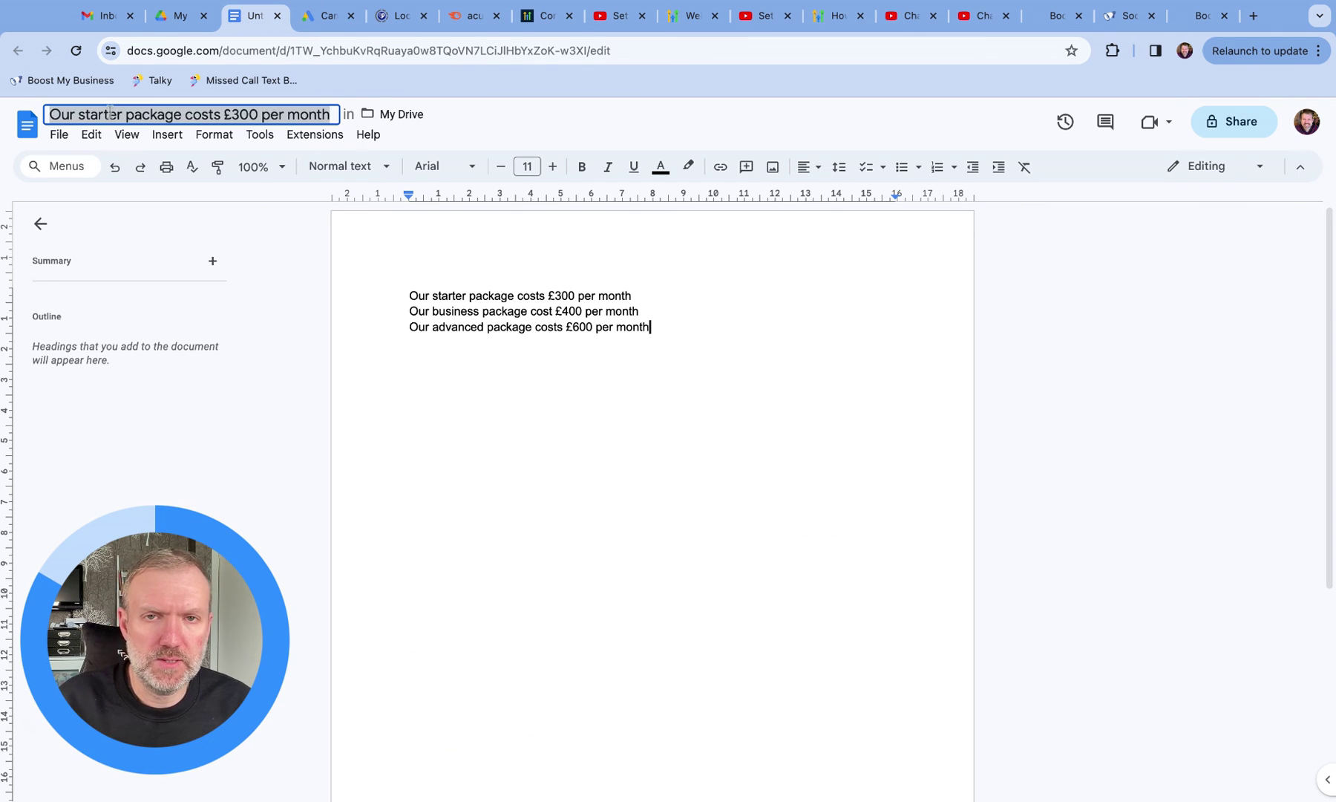
text(Pricing)
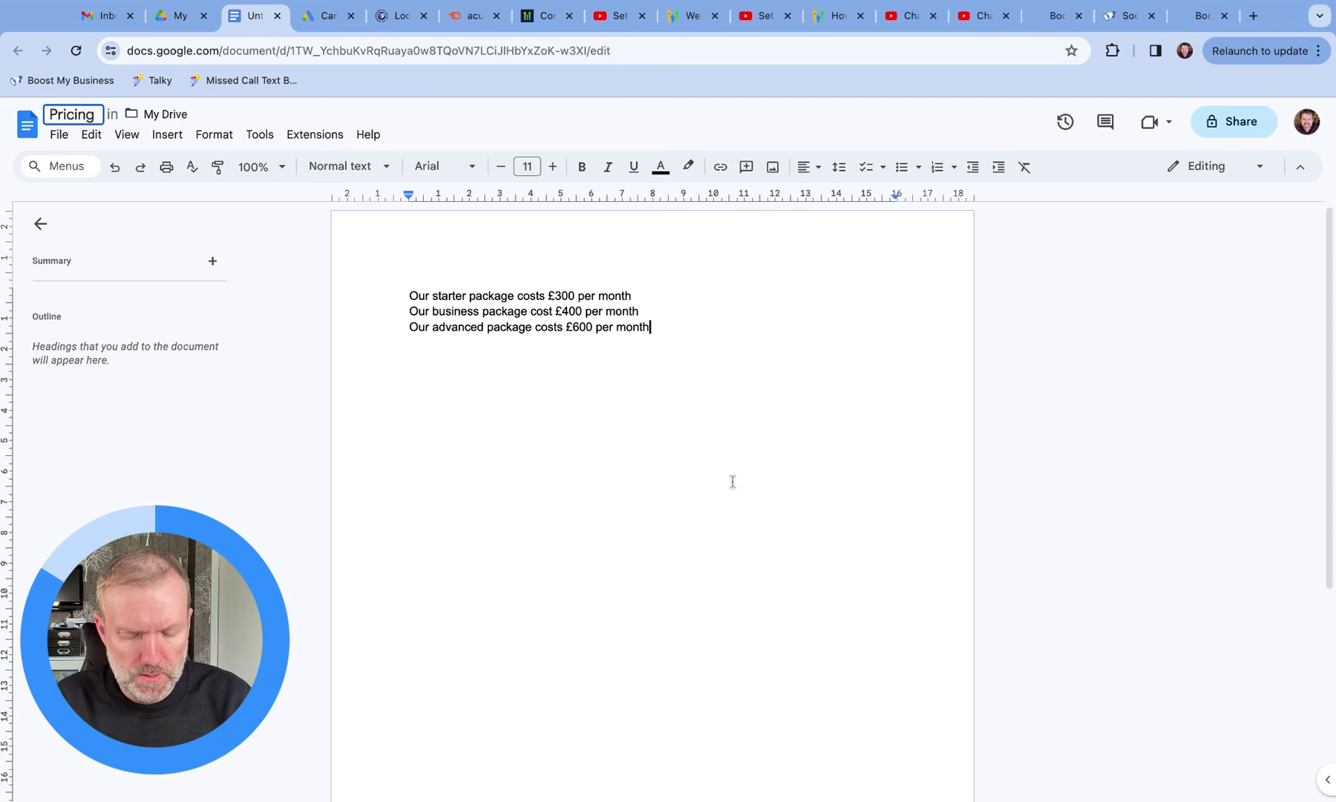
key(Return)
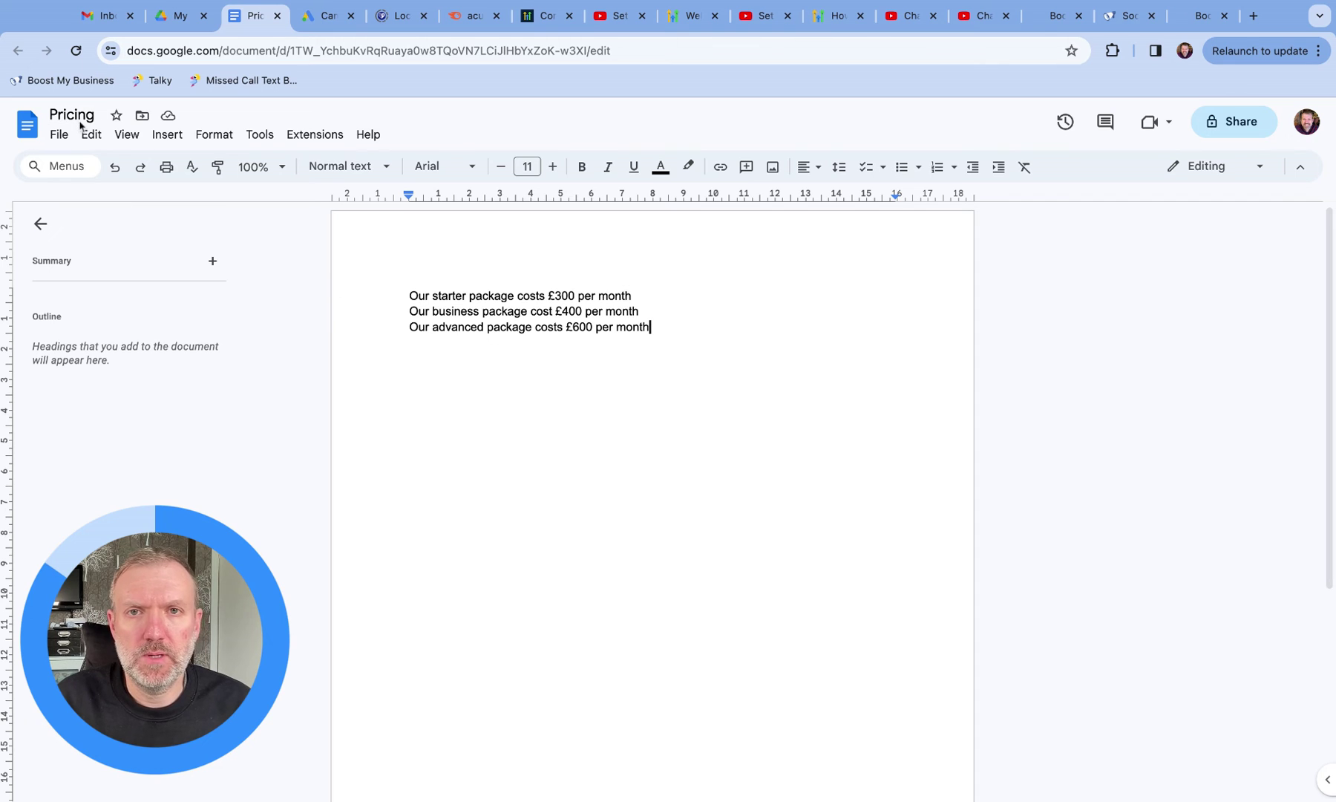
Step: Make the document viewable by anyone with the link and copy its share link
click(1251, 123)
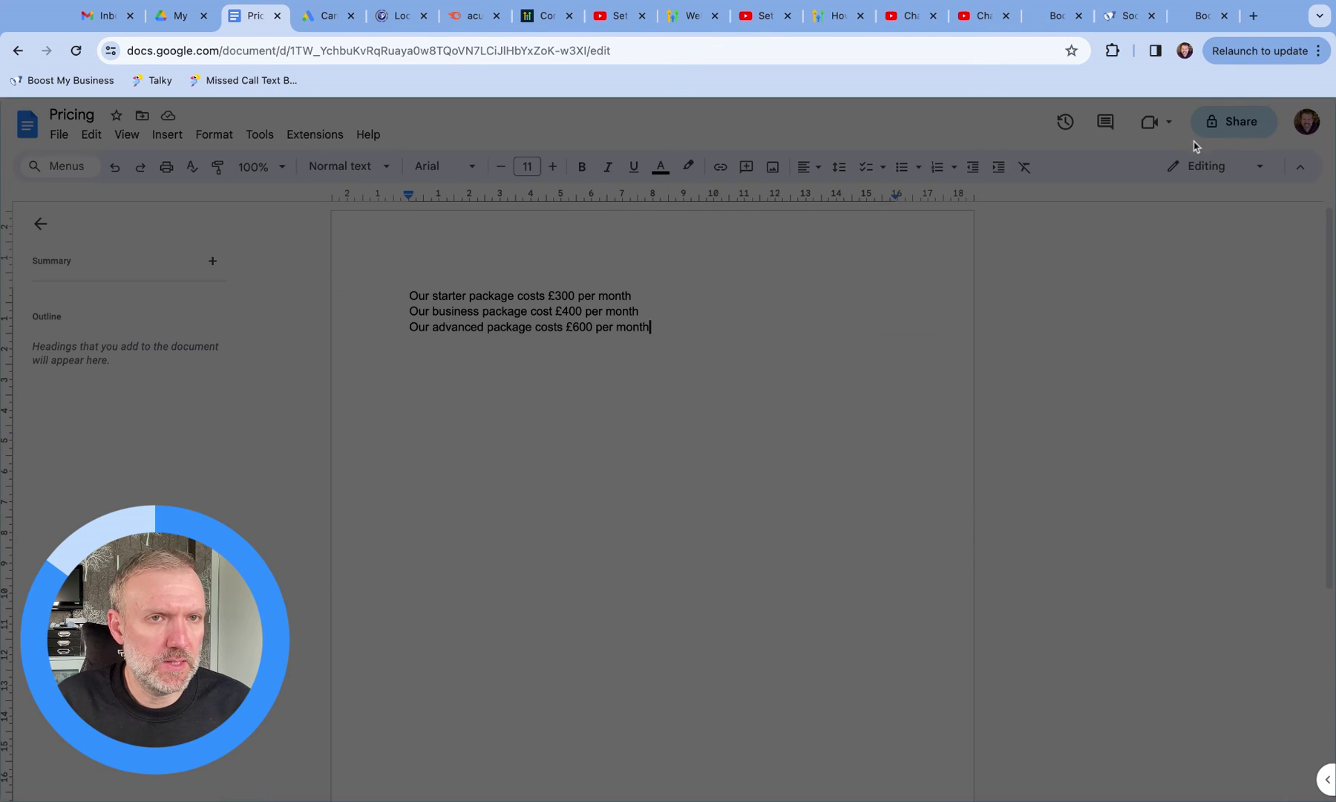
click(576, 520)
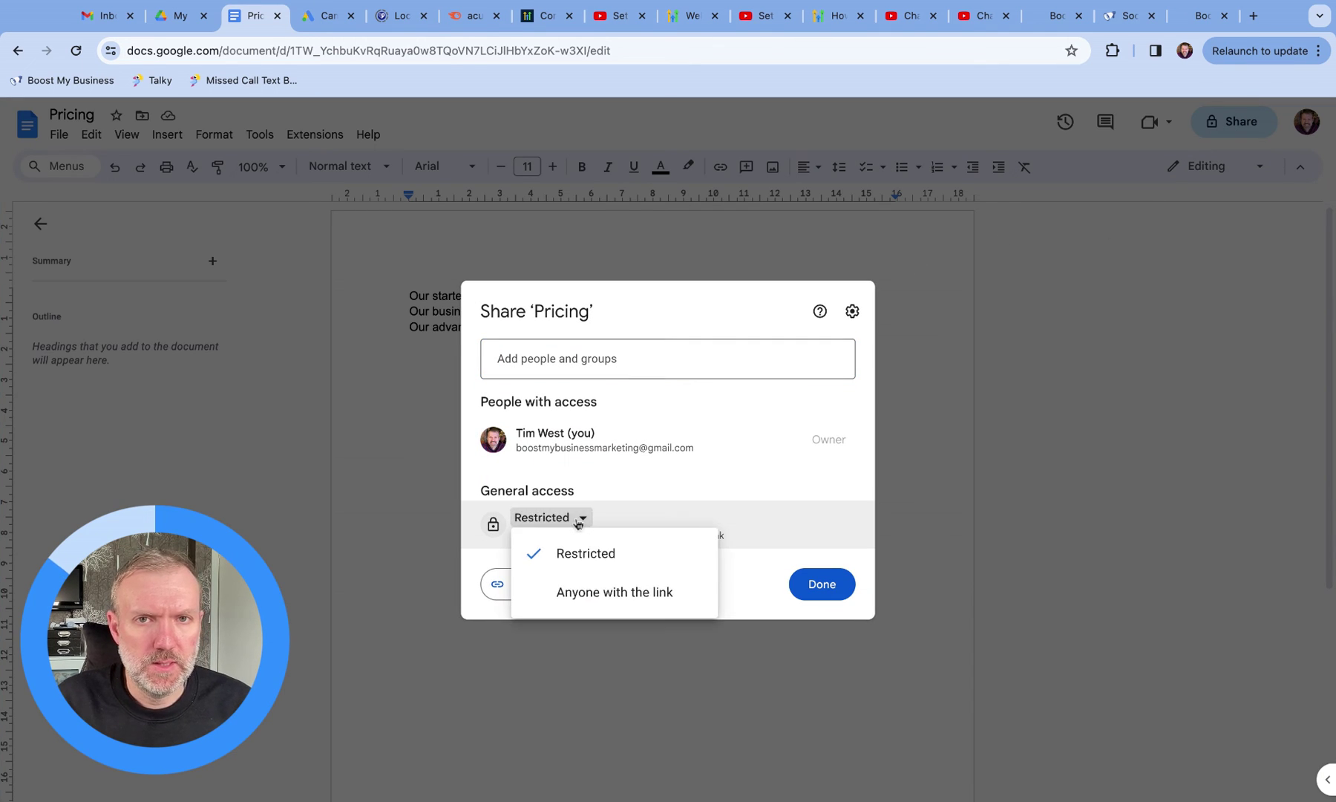
click(615, 595)
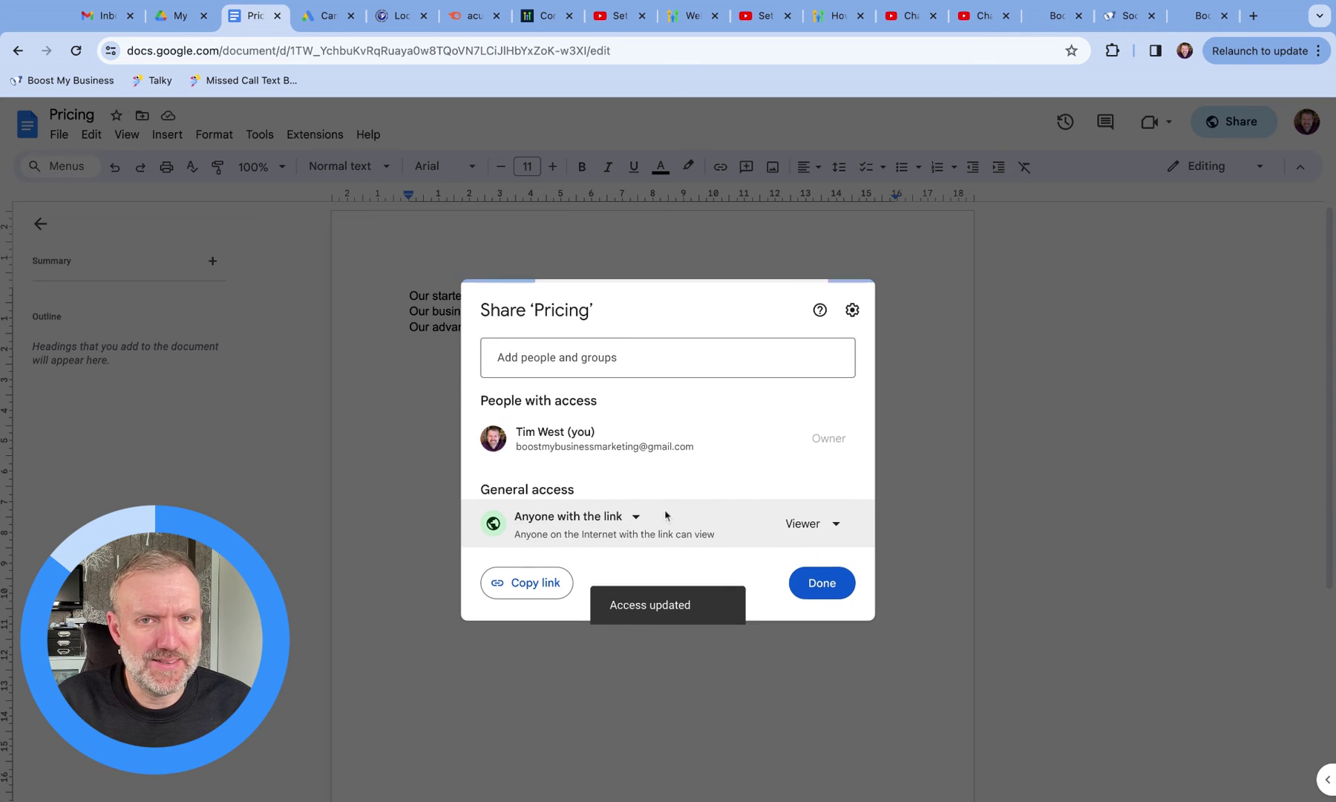
click(533, 585)
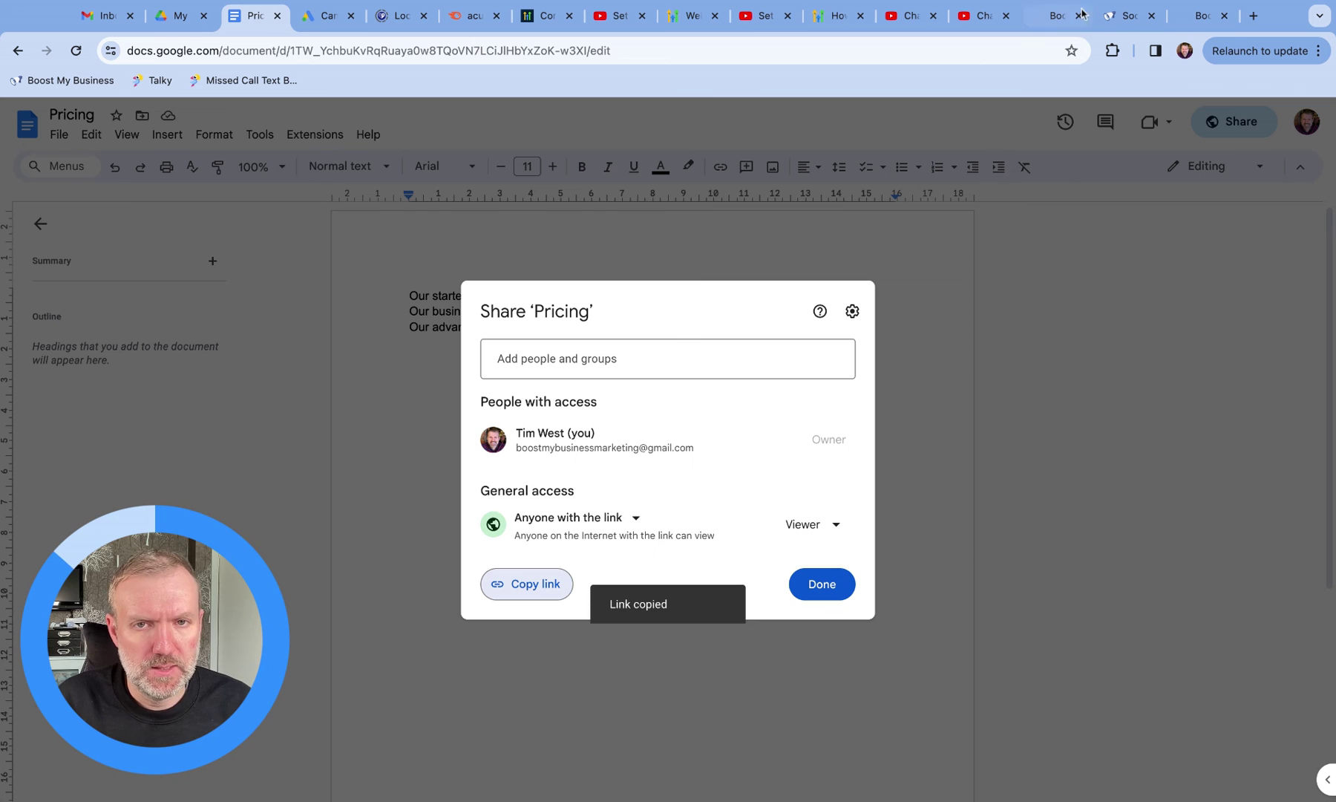
click(1057, 16)
Step: Replace the web crawler URL with the Pricing Google Doc link and train the bot on it
click(853, 376)
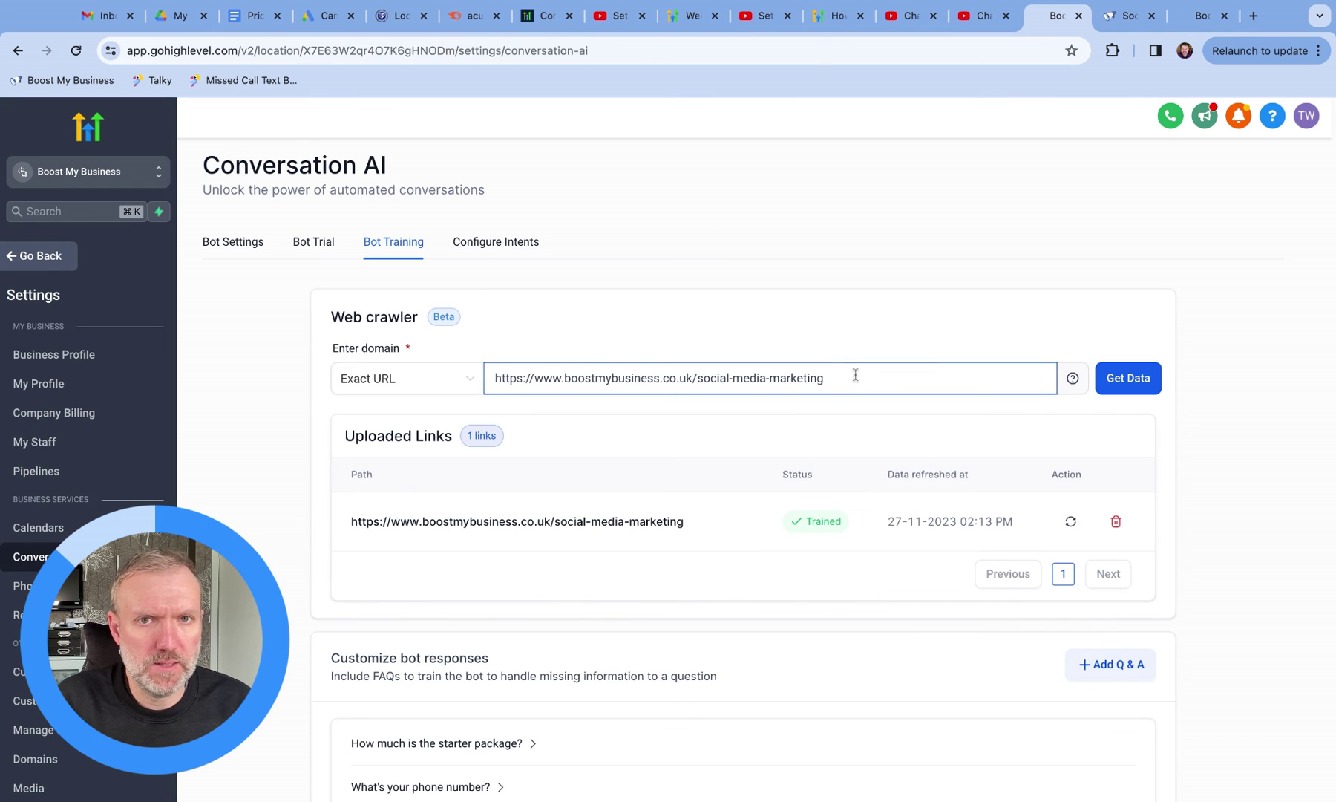
key(alt+shift+Left)
key(alt+shift+Left)
key(alt+shift+Left)
key(alt+shift+Left)
key(alt+shift+Left)
key(alt+shift+Left)
key(alt+shift+Left)
key(alt+shift+Left)
key(super+v)
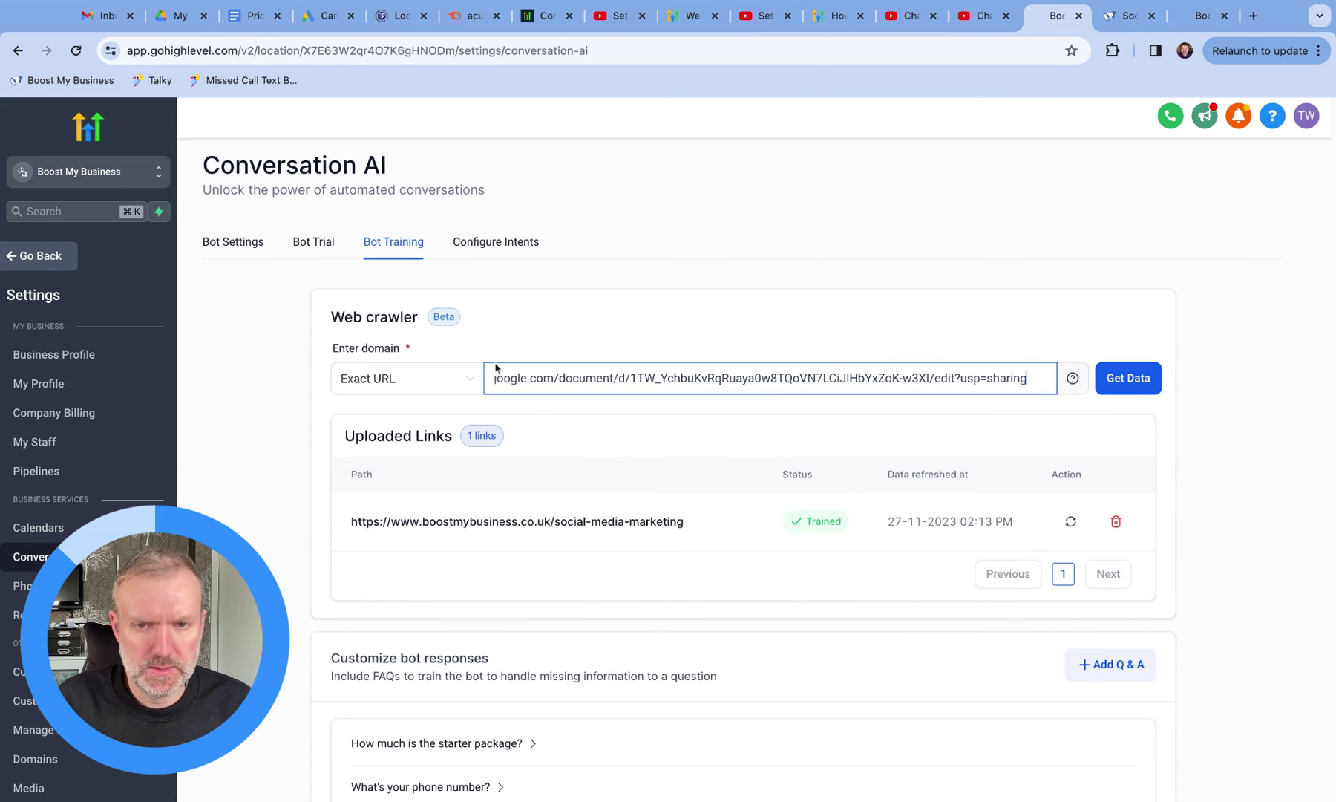
click(1127, 377)
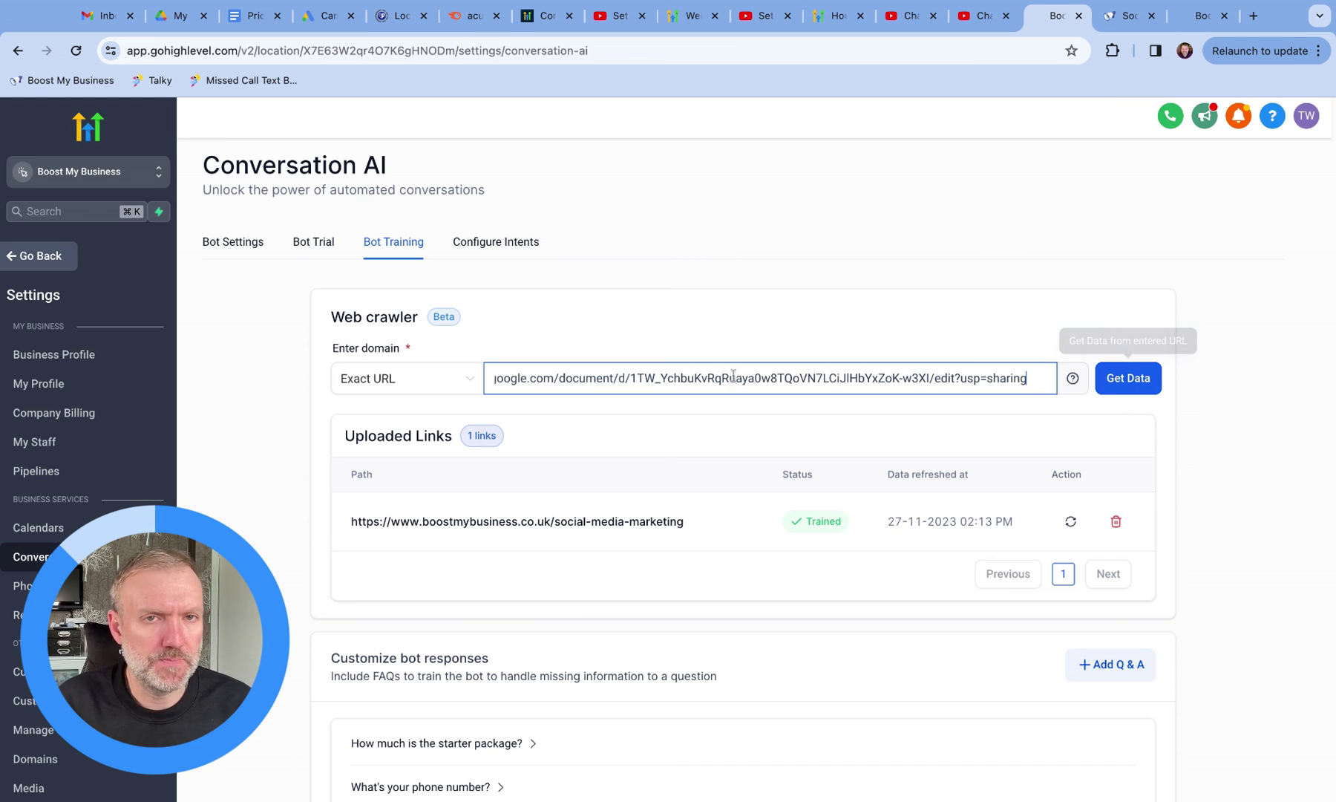
drag(787, 378, 490, 378)
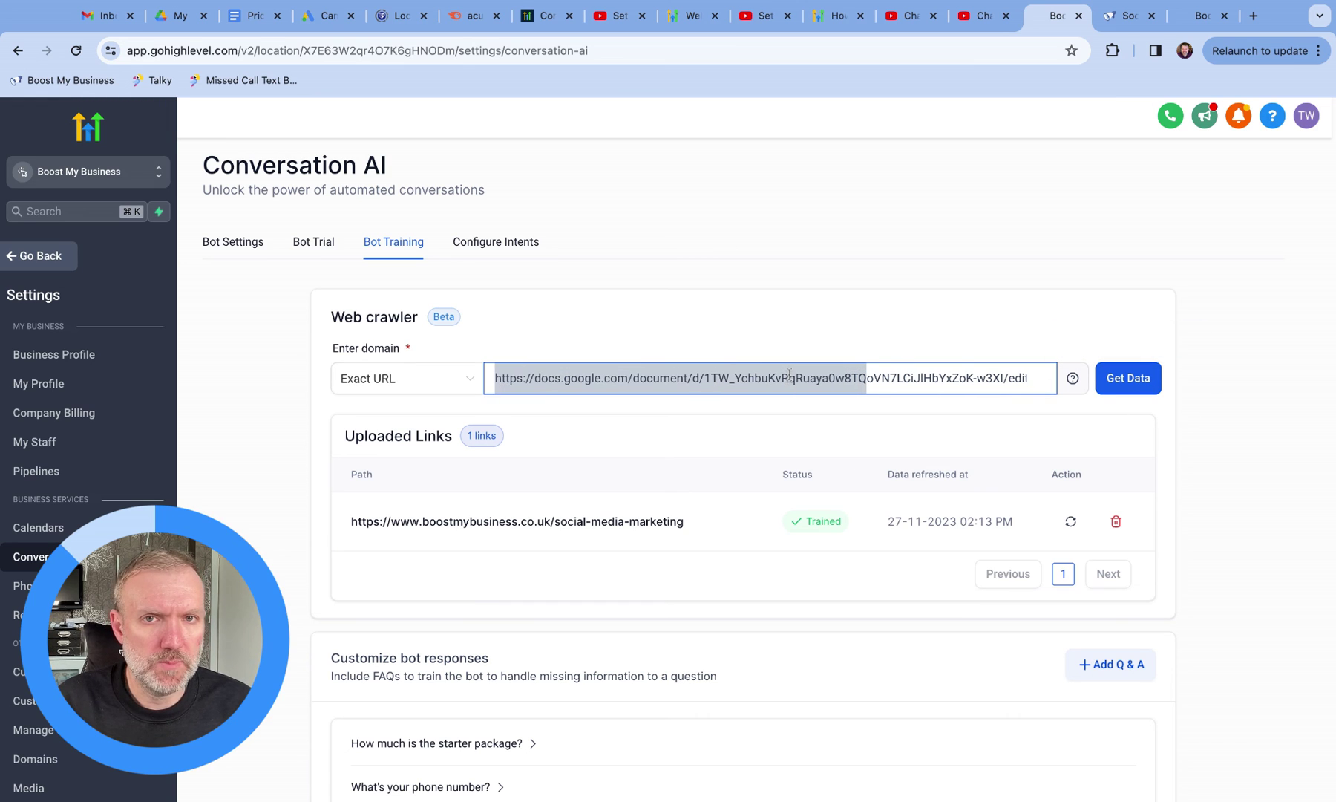
click(1116, 379)
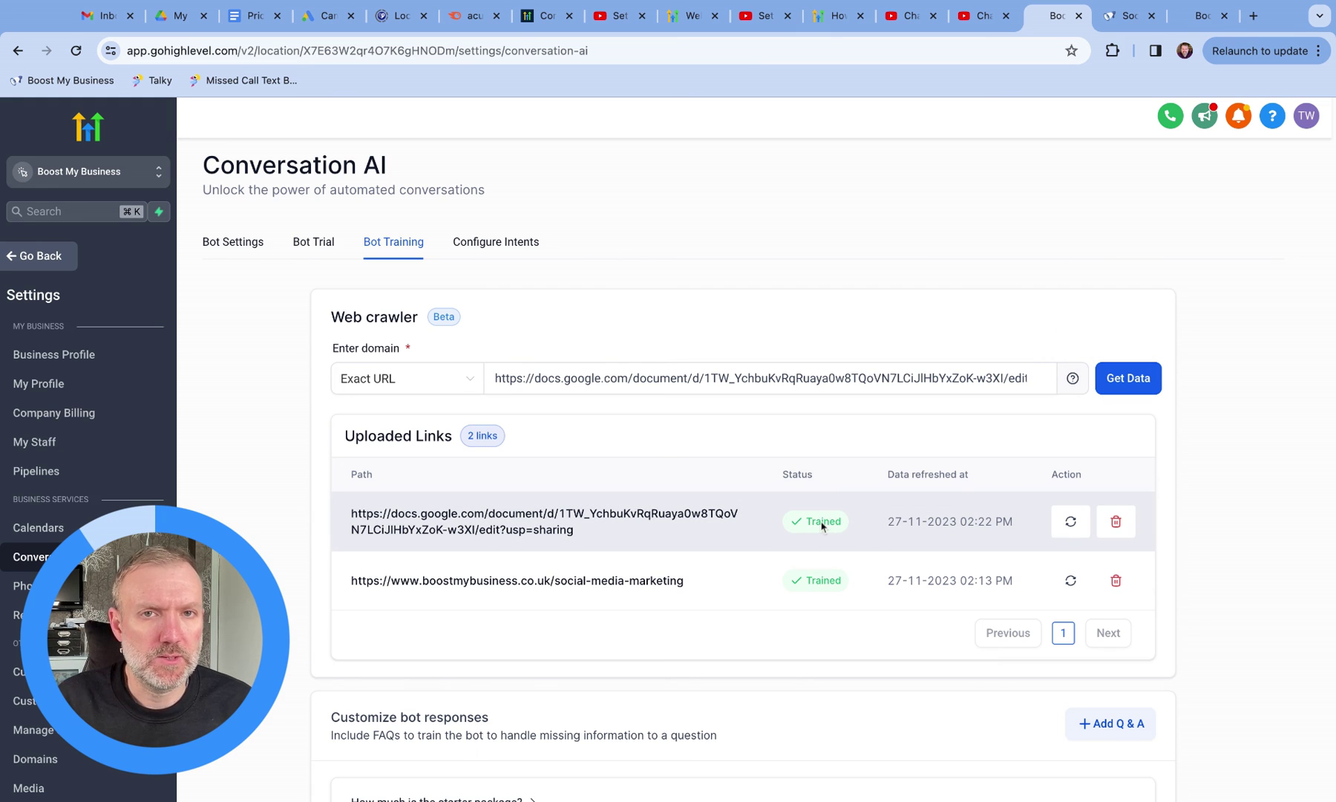
Step: Ask the Bot Trial chatbot the advanced package price, getting £600 per month, then return to Bot Training
click(310, 245)
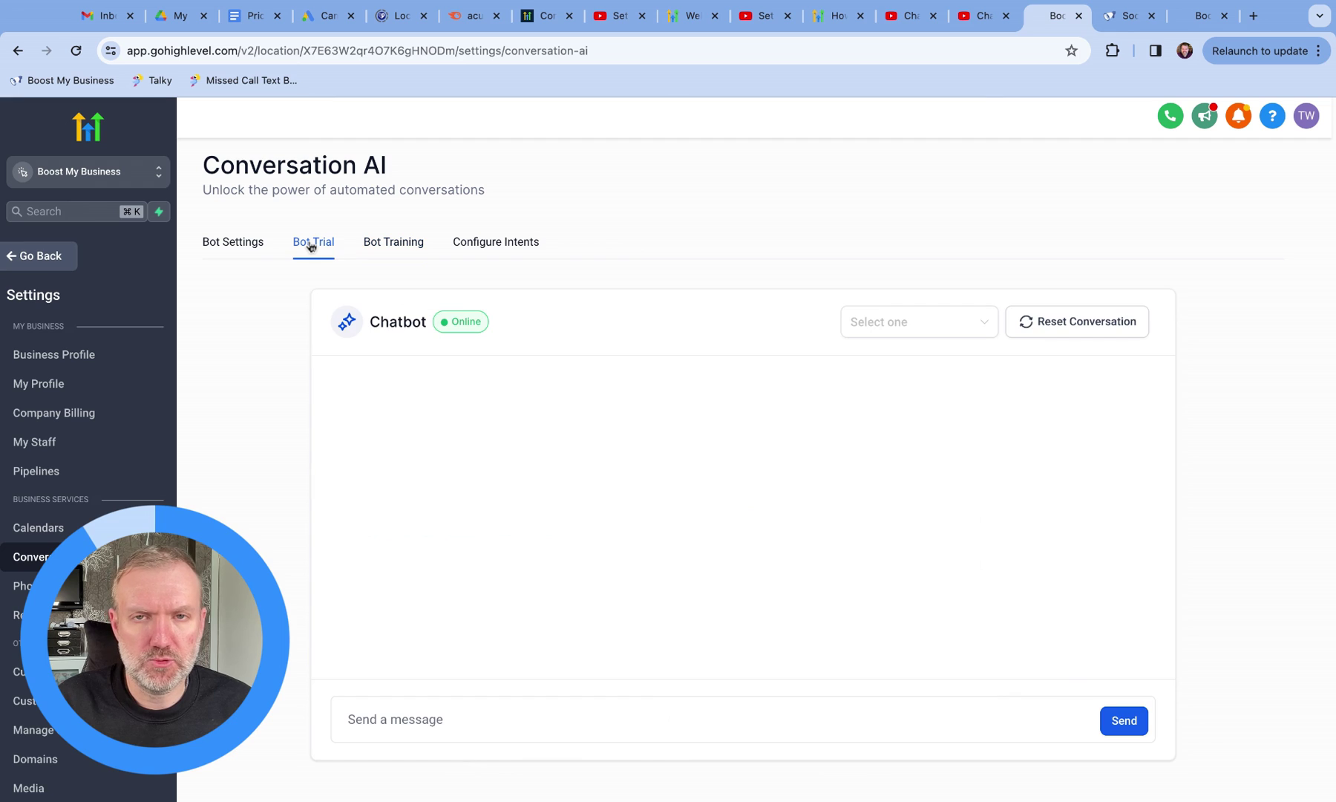
click(406, 728)
key(super+v)
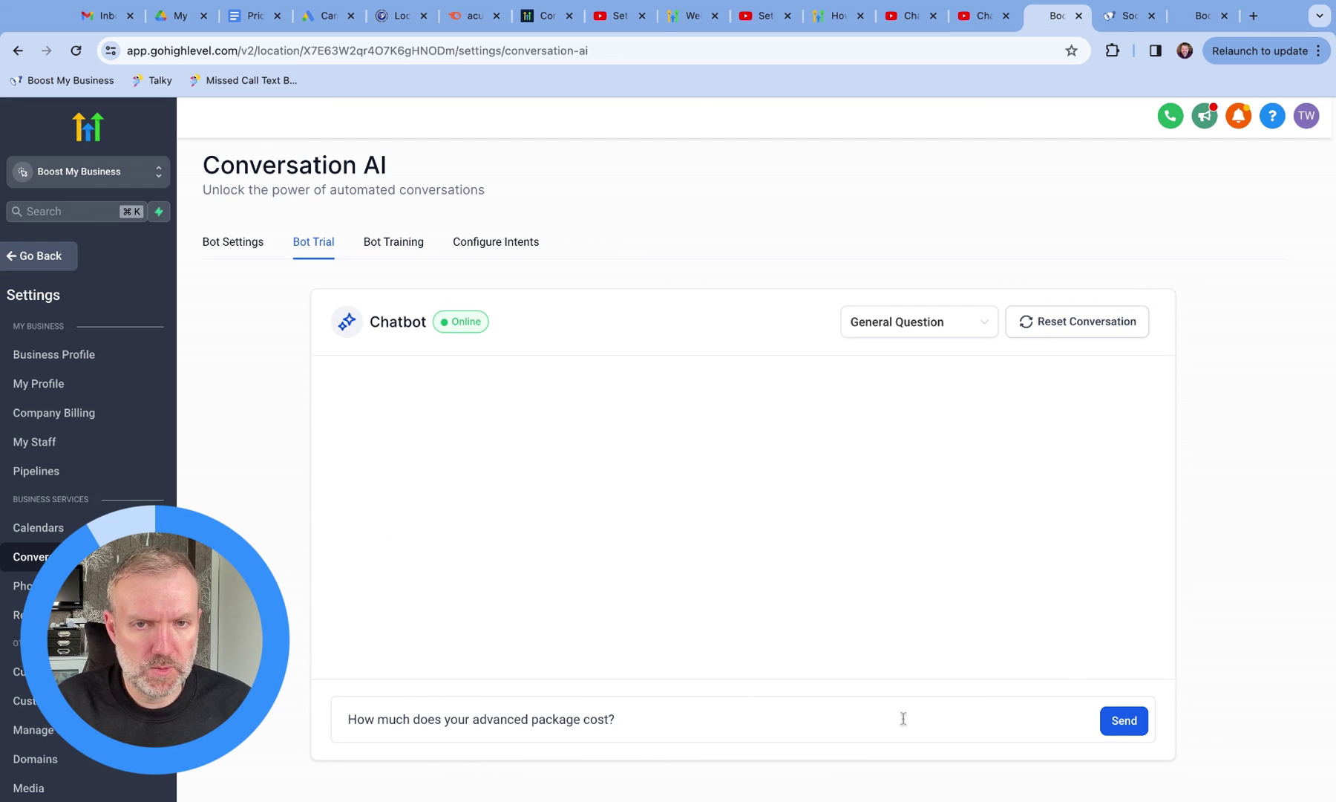
click(1124, 722)
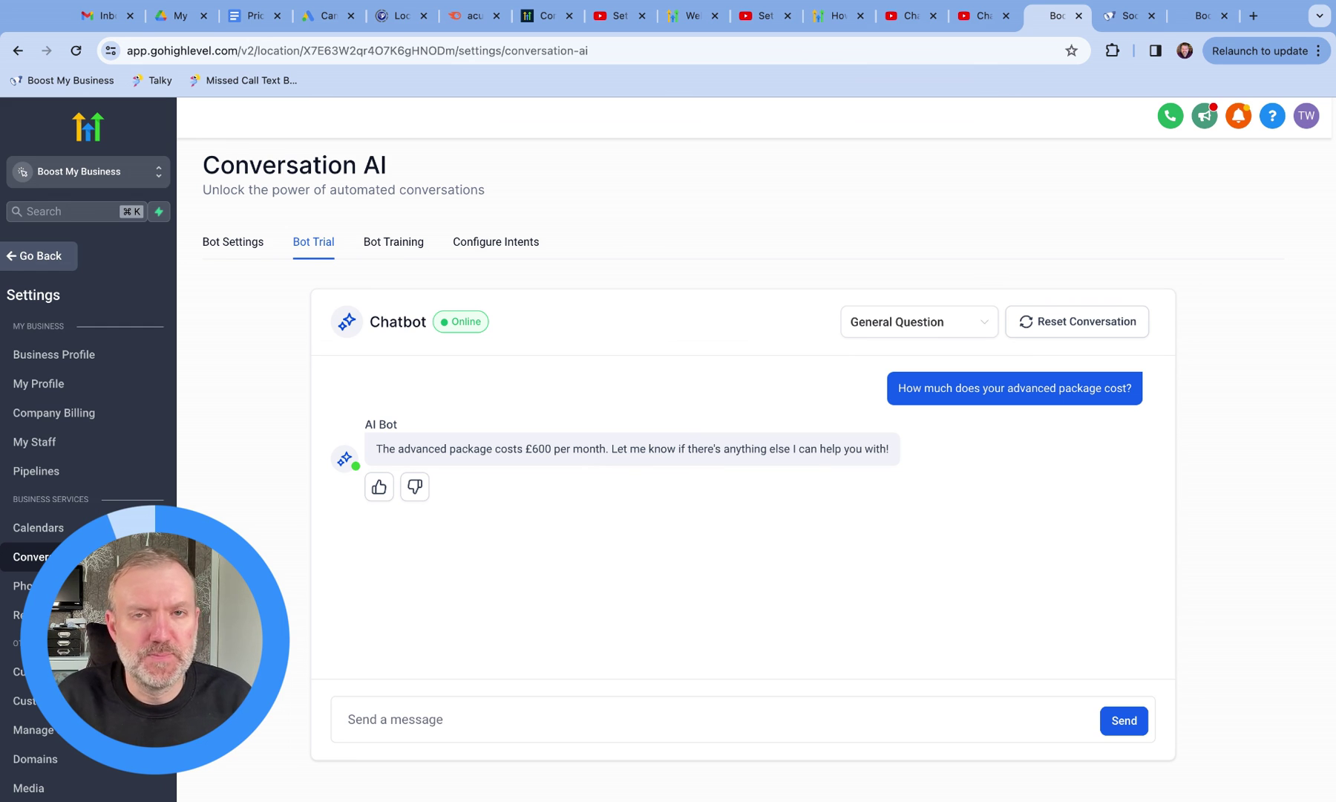
click(393, 243)
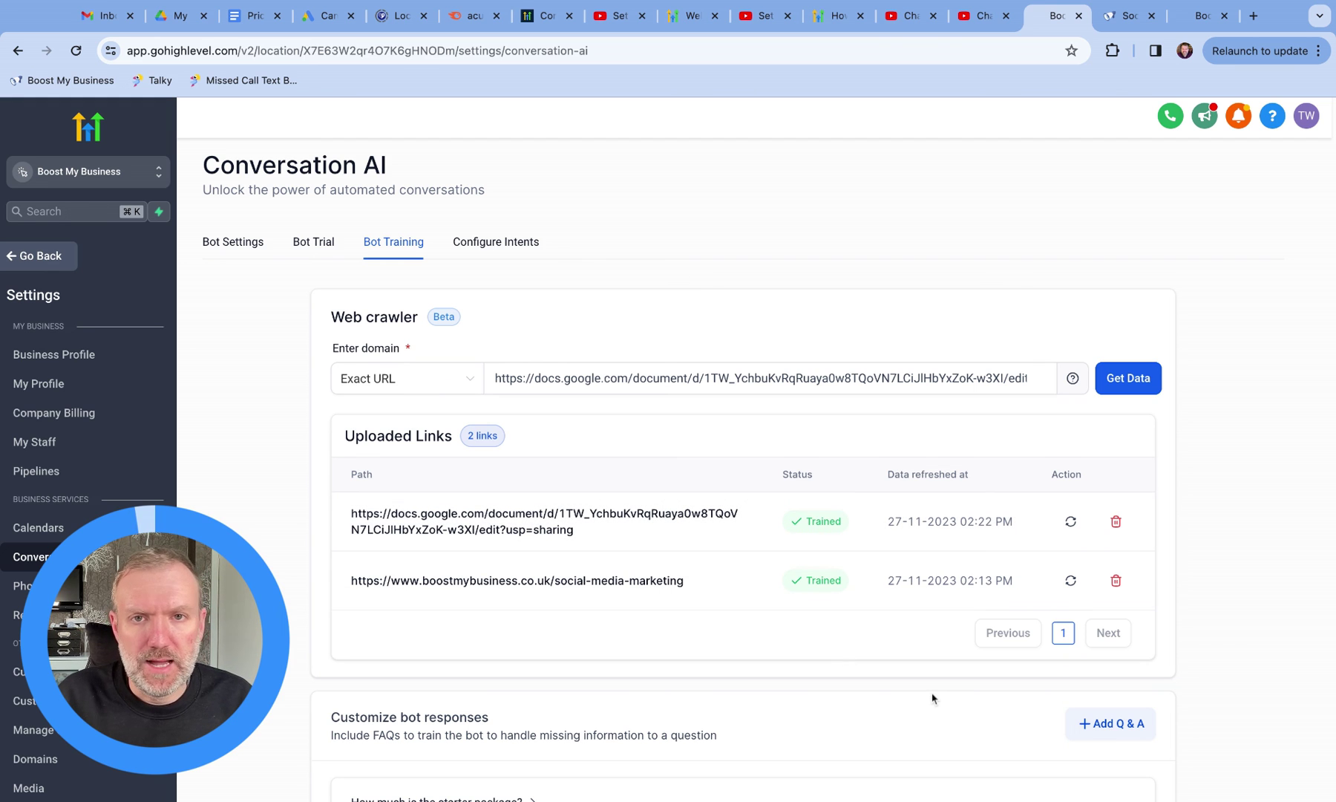
scroll(932, 698, down, 3)
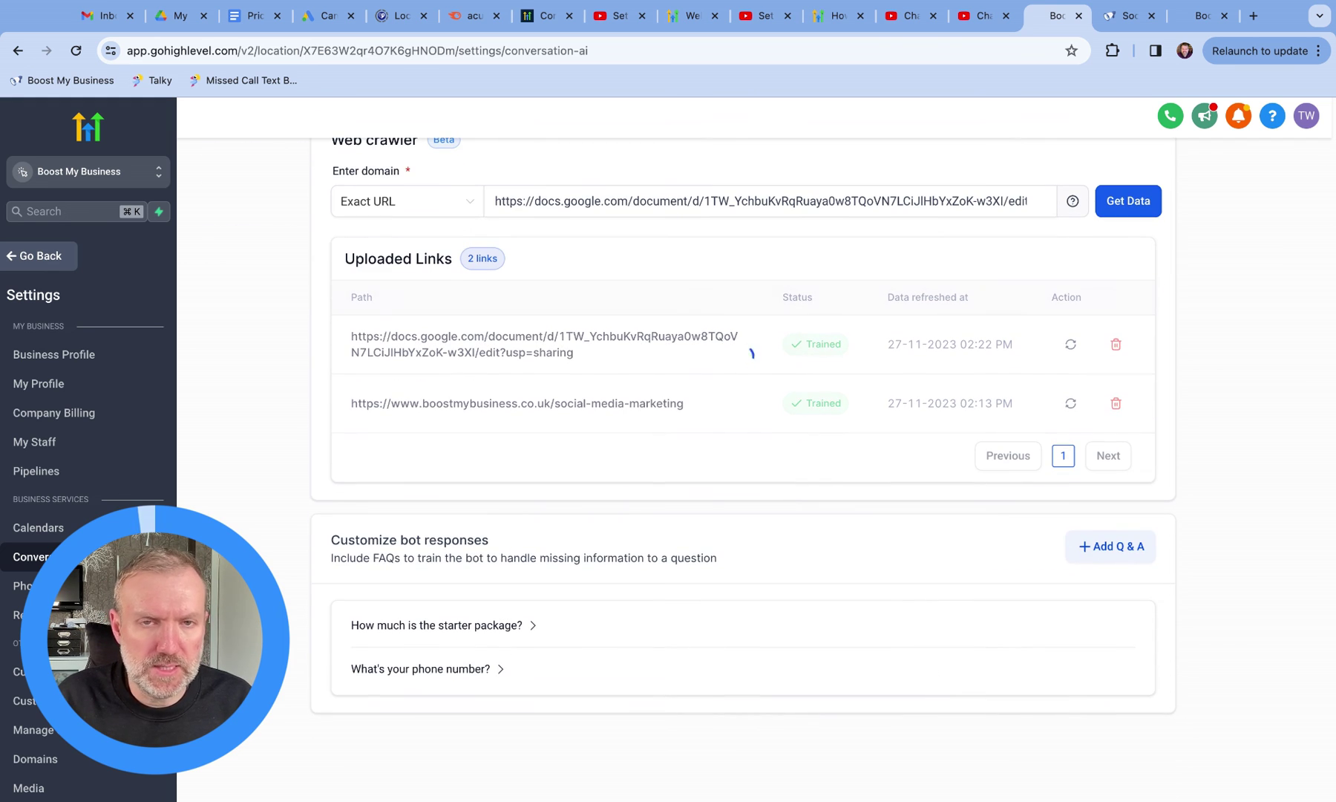